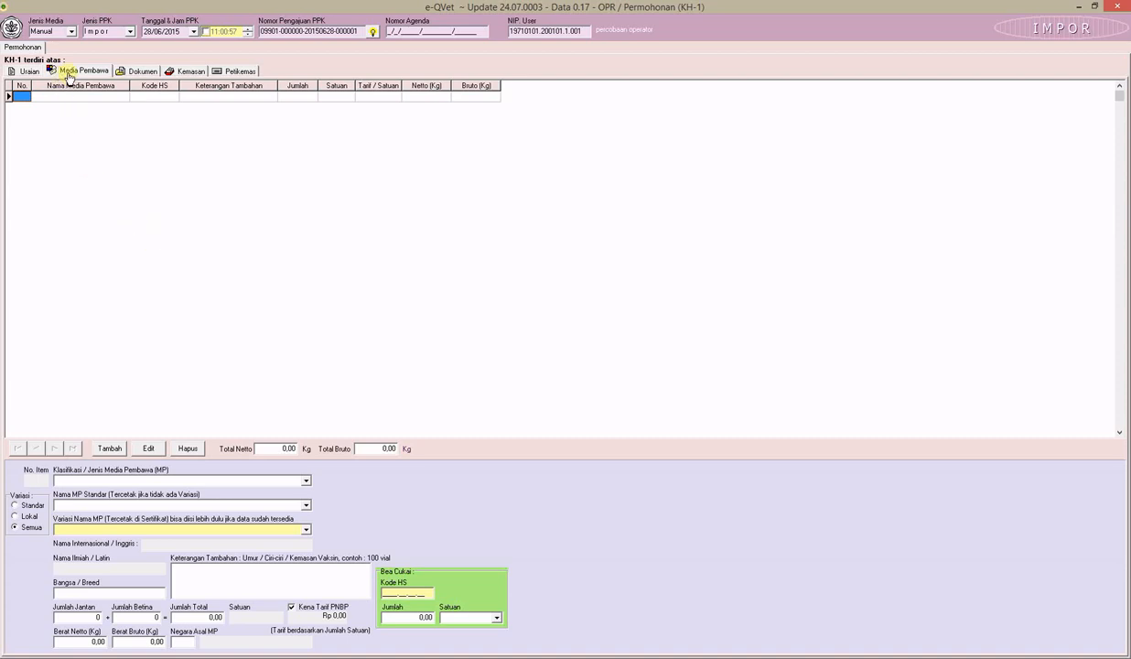
Start a new Media Pembawa item in the KH-1 import application
left_click(69, 76)
left_click(110, 449)
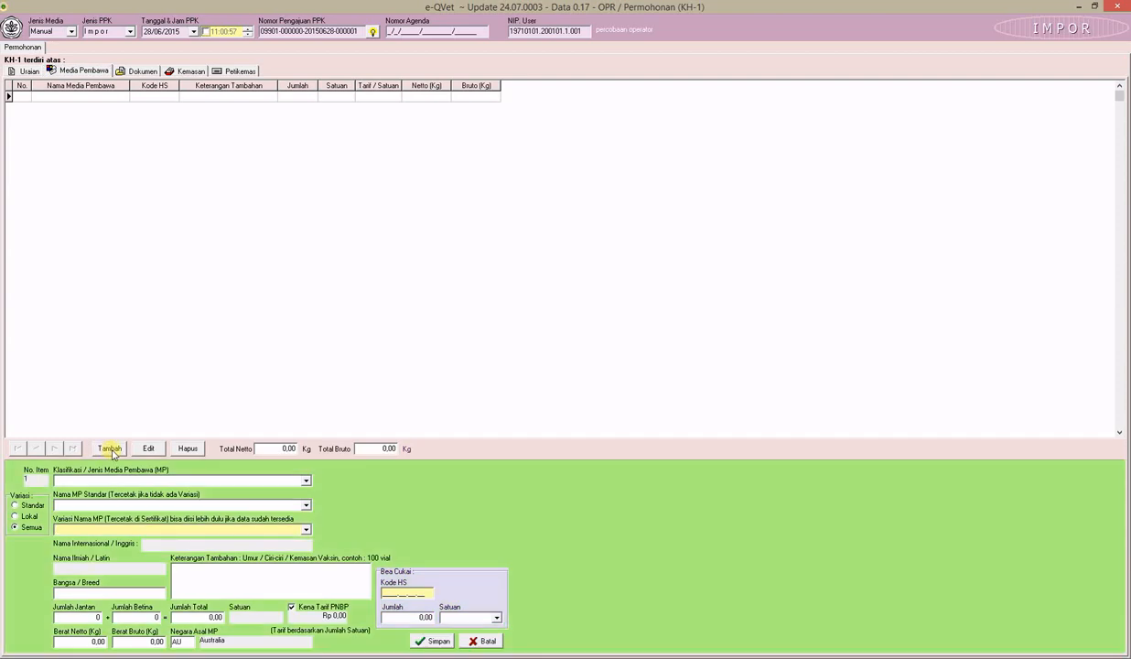
left_click(483, 640)
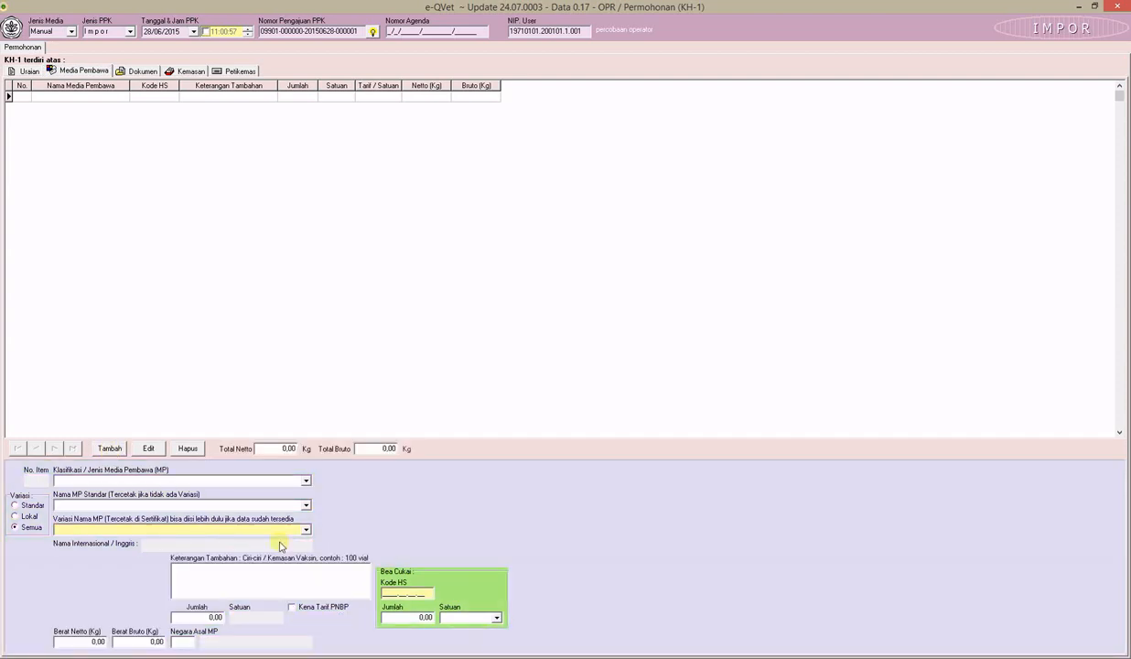
left_click(108, 453)
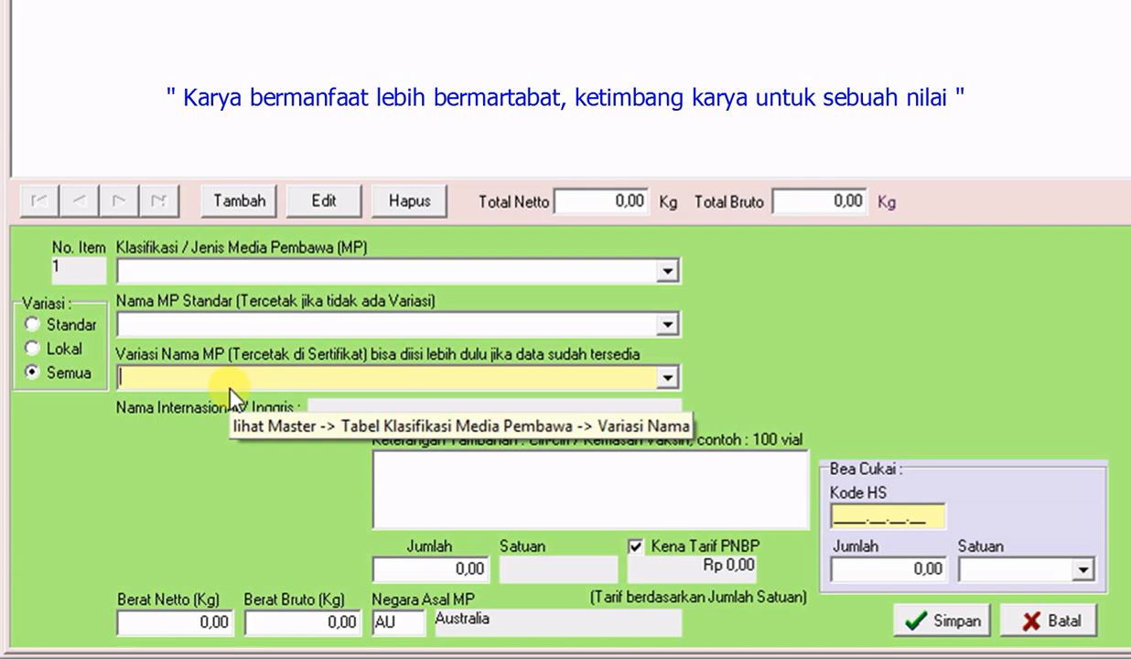
Try ayam Arab and ayam kate as the item's Variasi Nama MP
type("ayam Arab")
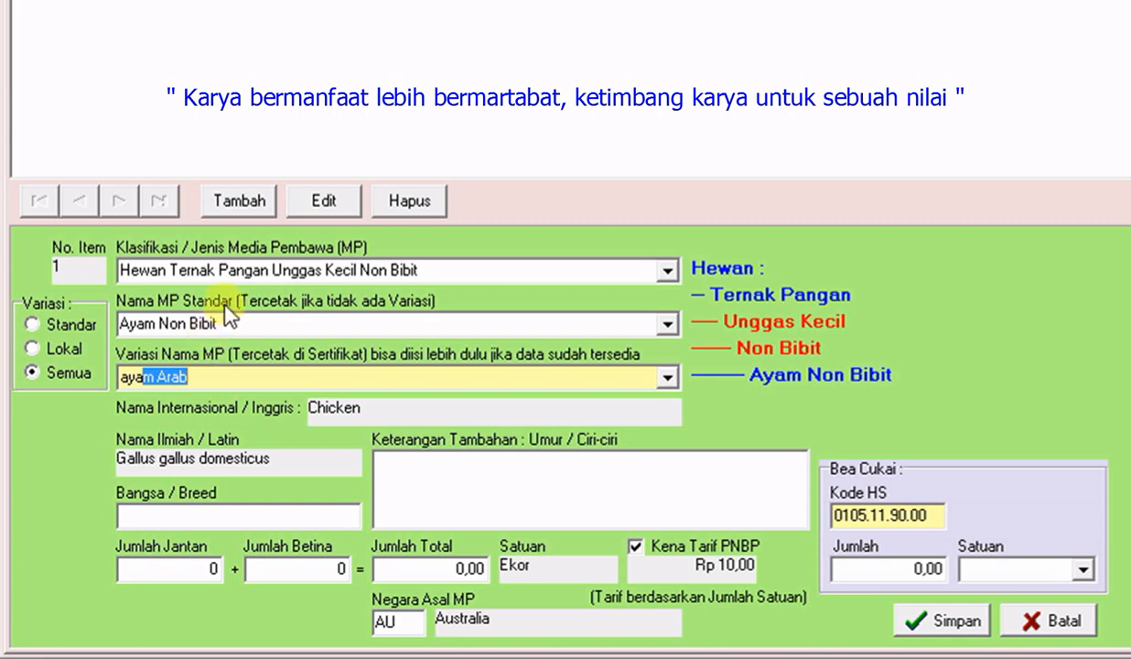
left_click(231, 375)
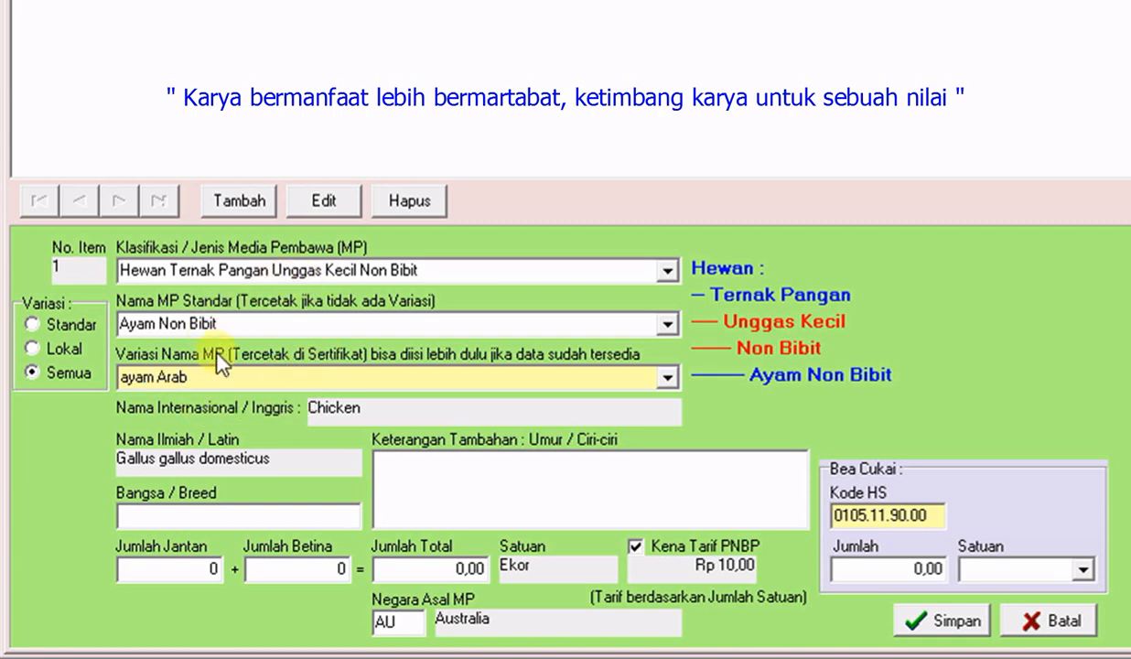
left_click_drag(218, 381, 28, 369)
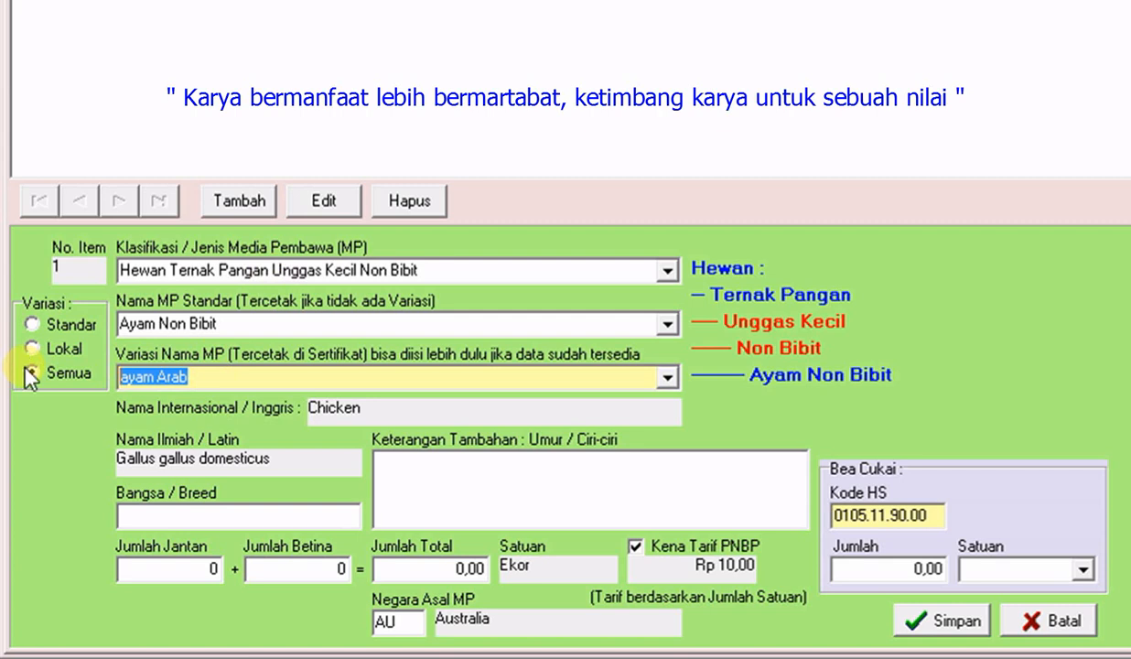
key("shift+Right")
key("shift+Right")
key("shift+Right")
key("shift+Right")
key("shift+Right")
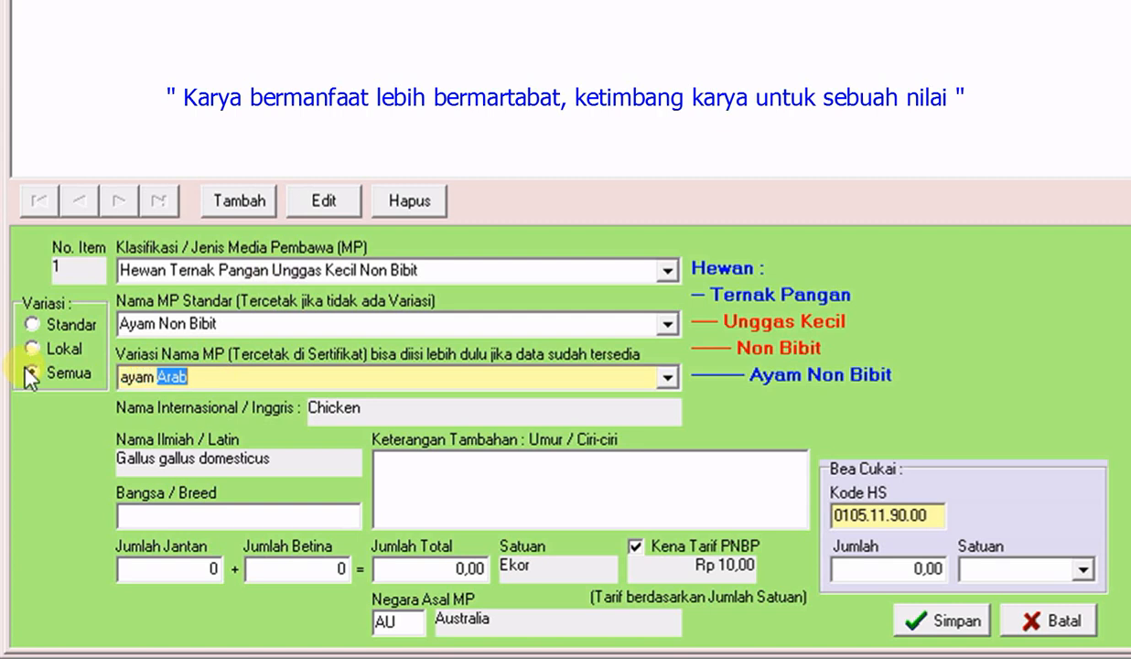
type("k")
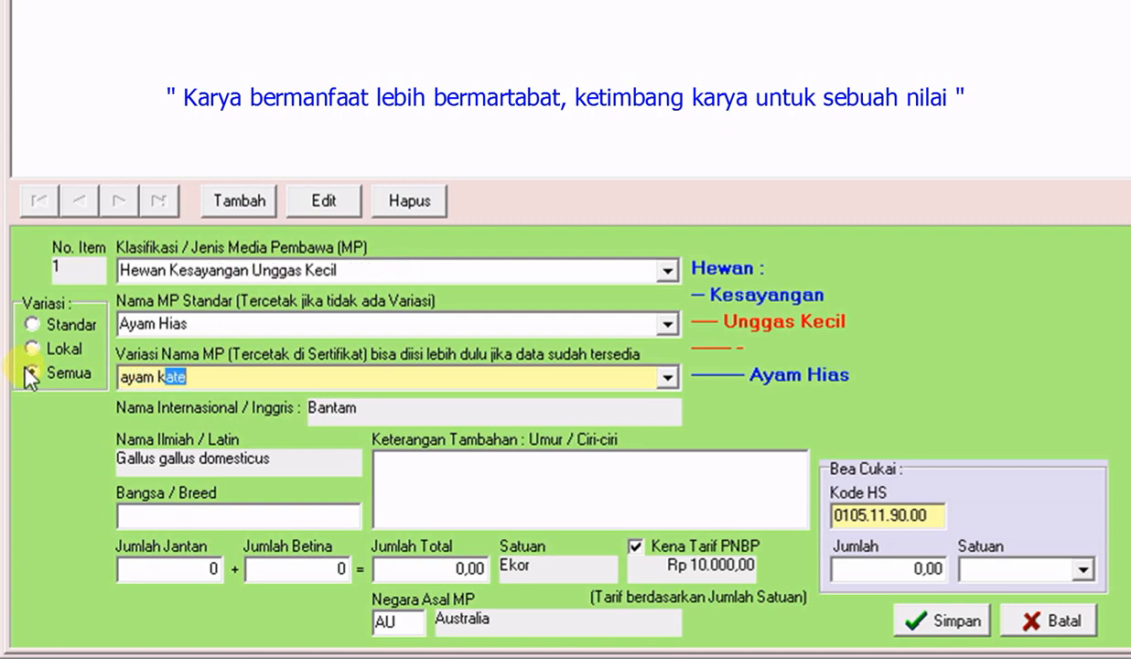
Set the item's Variasi Nama MP to Ayam Bekisar, keeping the variation filter on Semua
key("BackSpace")
key("BackSpace")
type("bekisar")
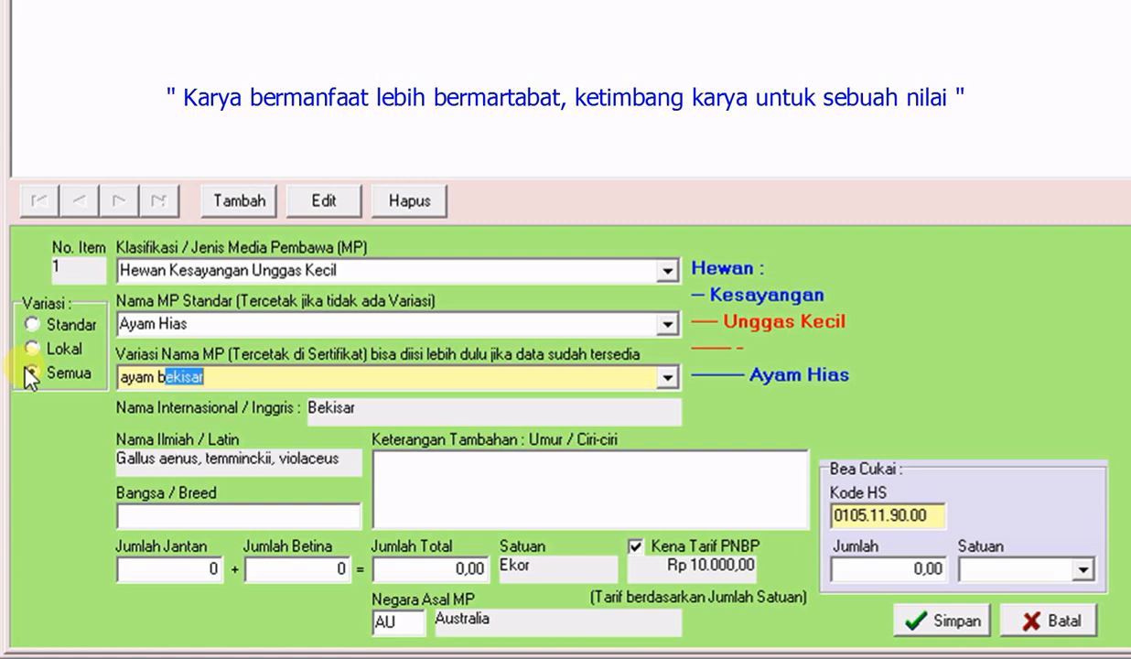
left_click(31, 373)
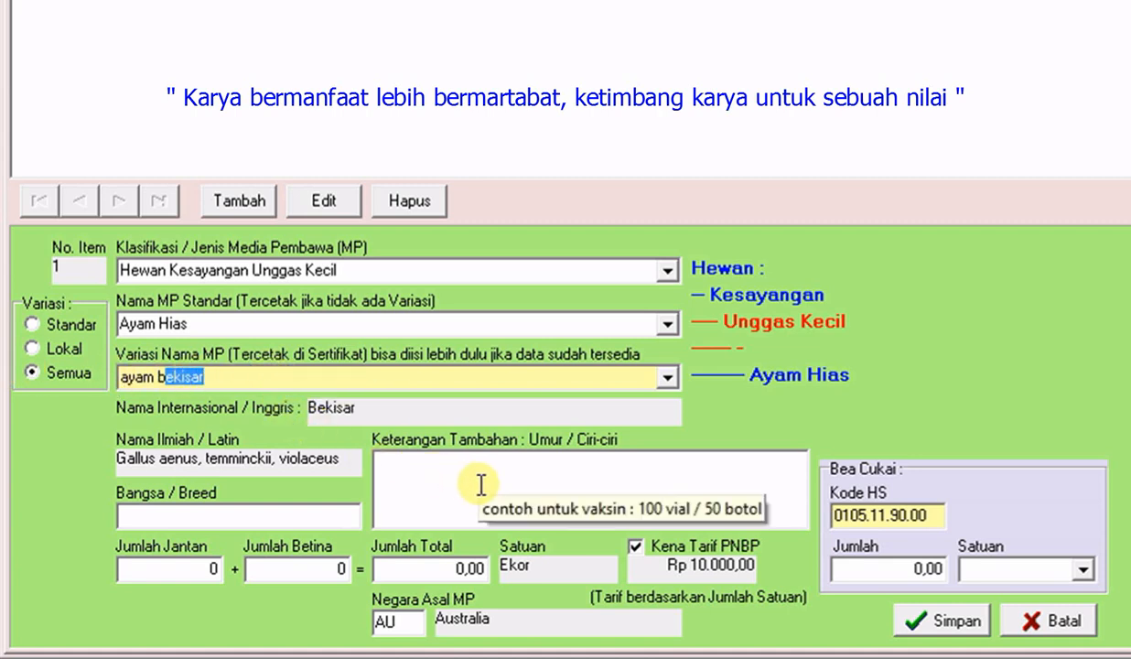
Enter "lokal aja" as the Bangsa / Breed of the Ayam Bekisar item
left_click(227, 518)
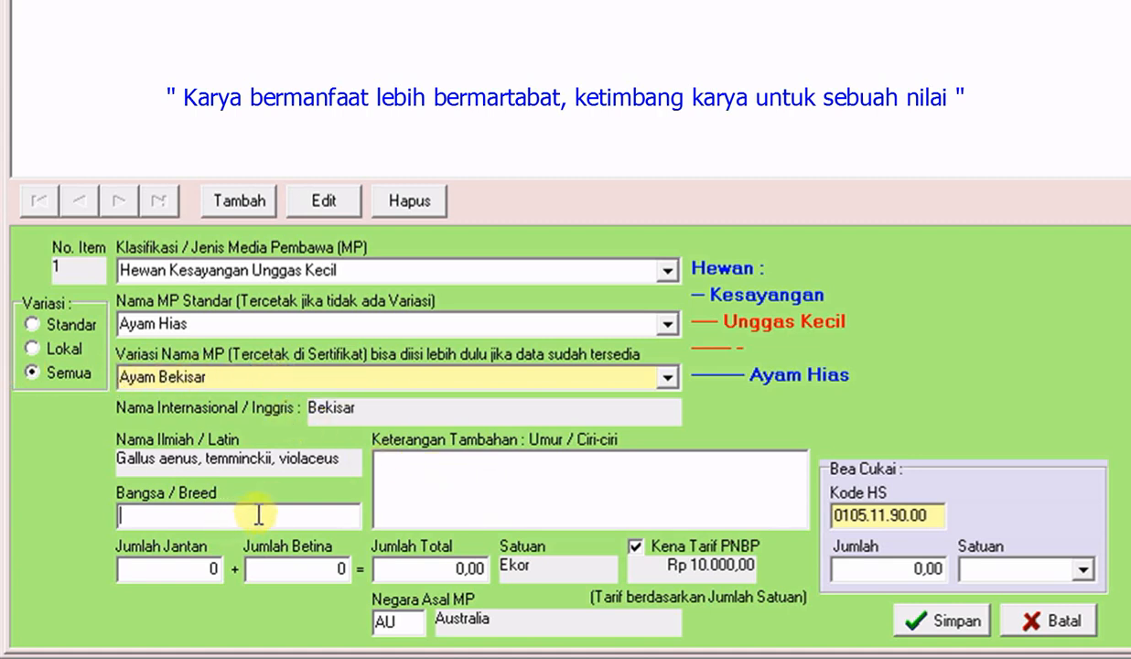
type("d")
key("BackSpace")
type("lokal aja")
Enter the additional remarks "warna bulu merah & abu2" and, on a second line, "indentifikasi lainnya ...."
left_click(487, 472)
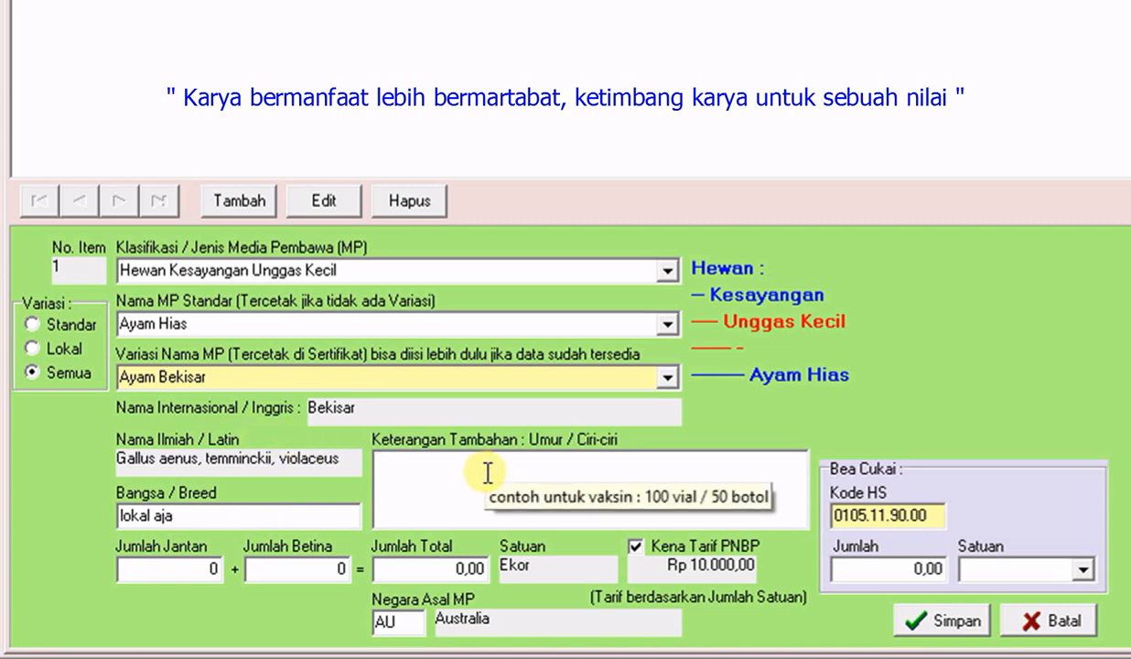
type("warna ")
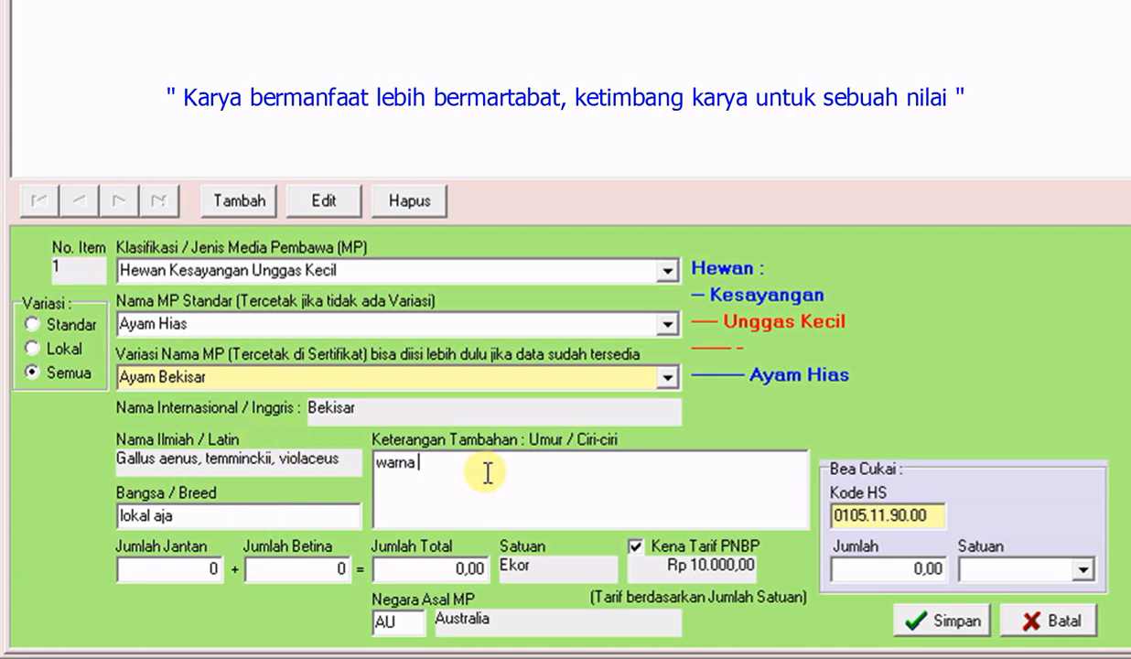
type("bulu merah & abu2")
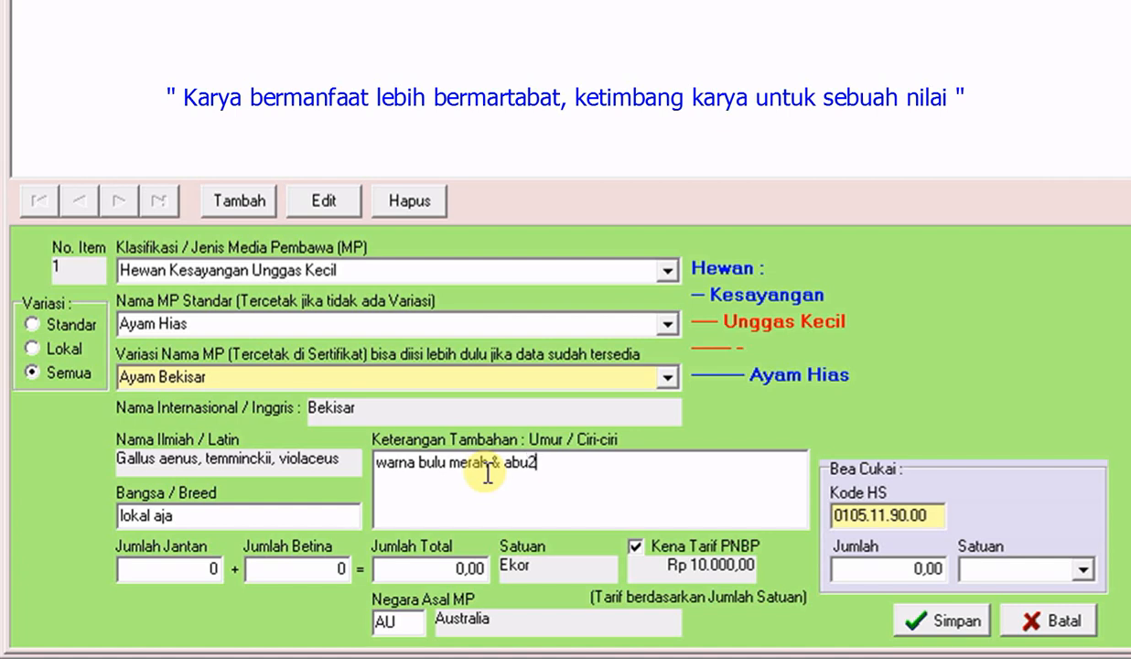
key("Return")
type("indentifikasi ")
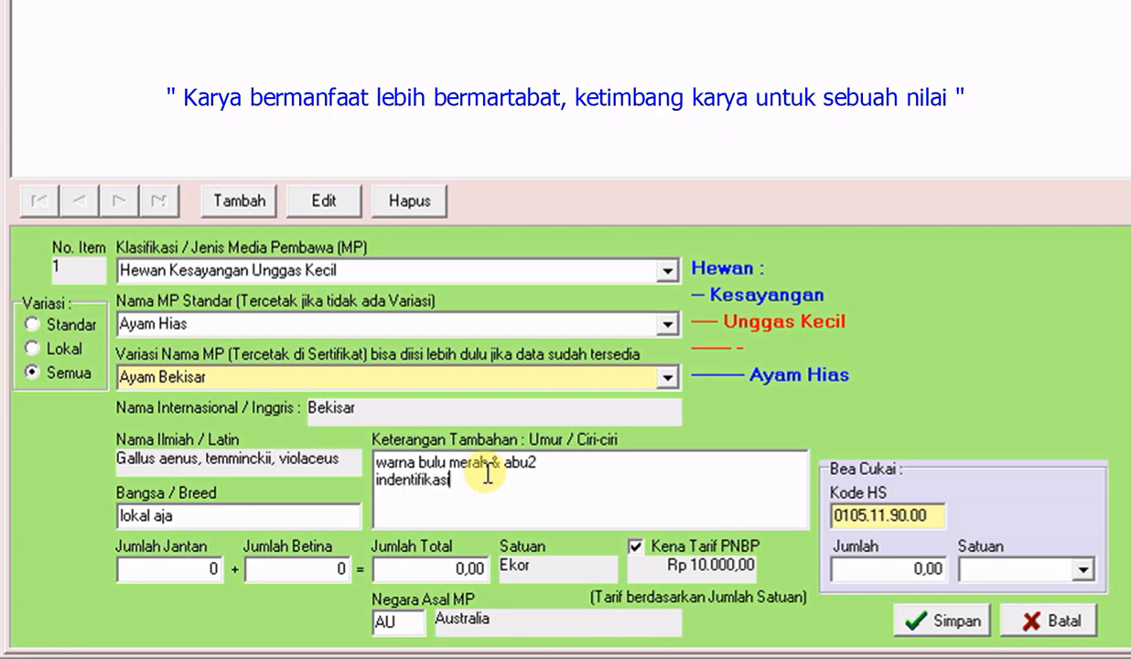
type("lainnya ....")
Set the item's quantities to 1 male (Jumlah Jantan) and 2 females (Jumlah Betina)
left_click(183, 573)
type("1")
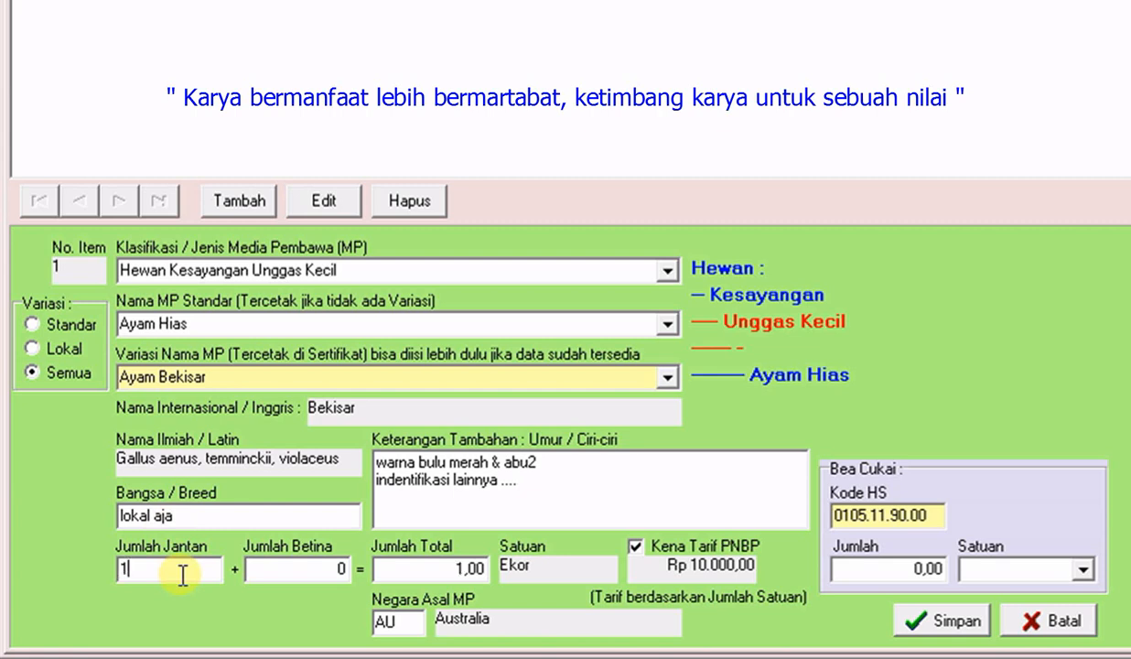
left_click(272, 574)
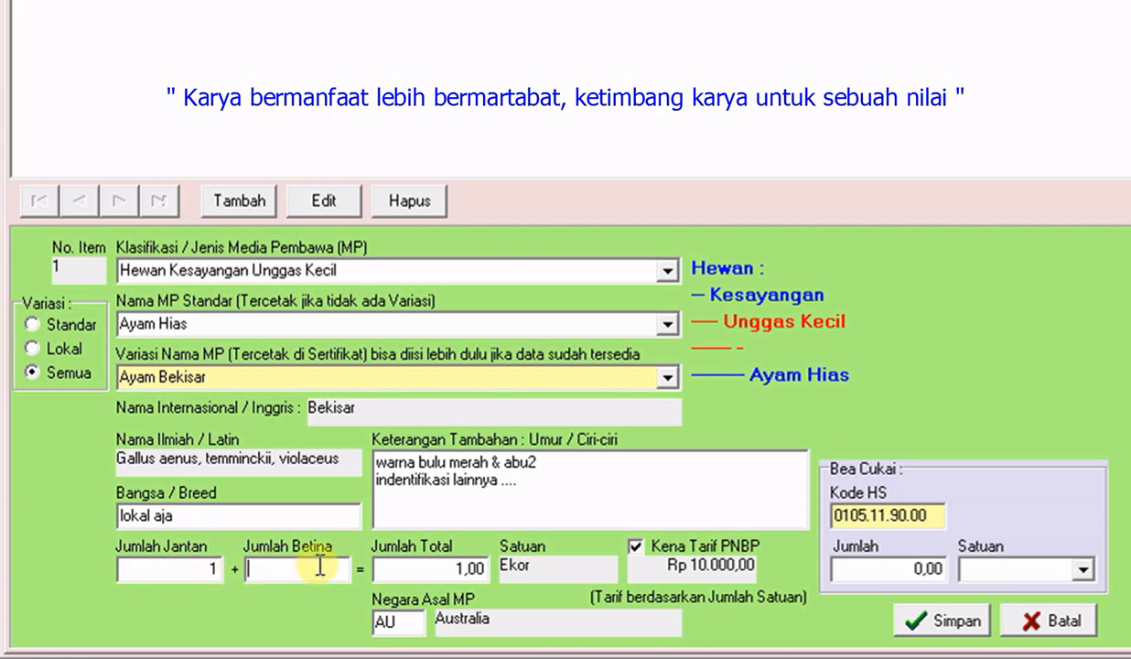
type("2")
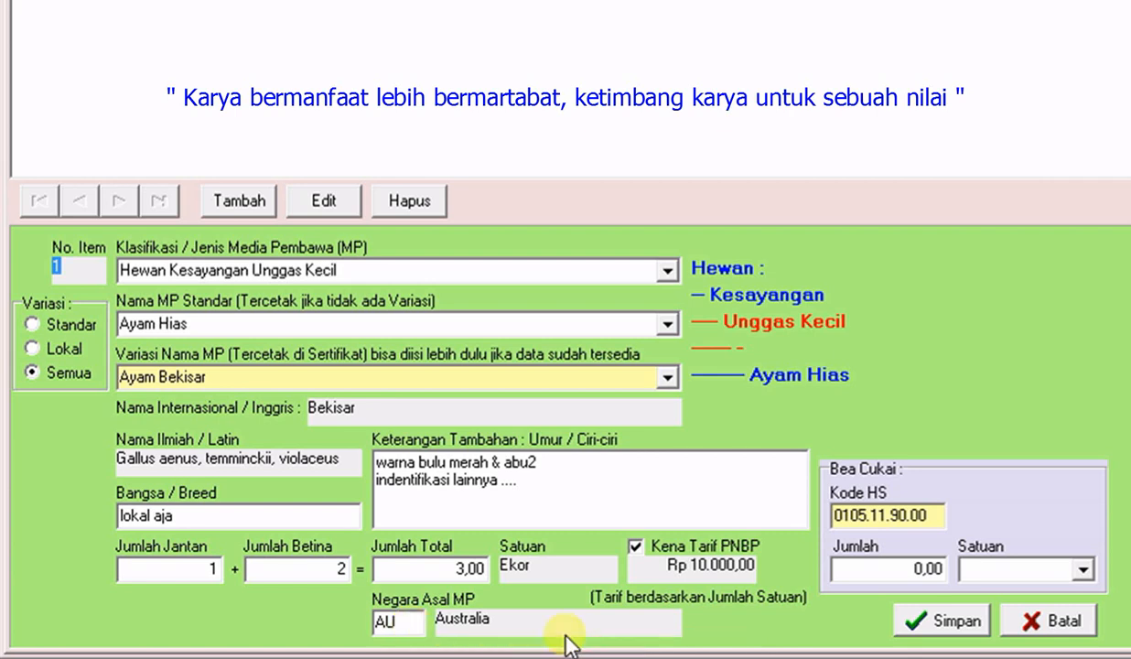
left_click(937, 516)
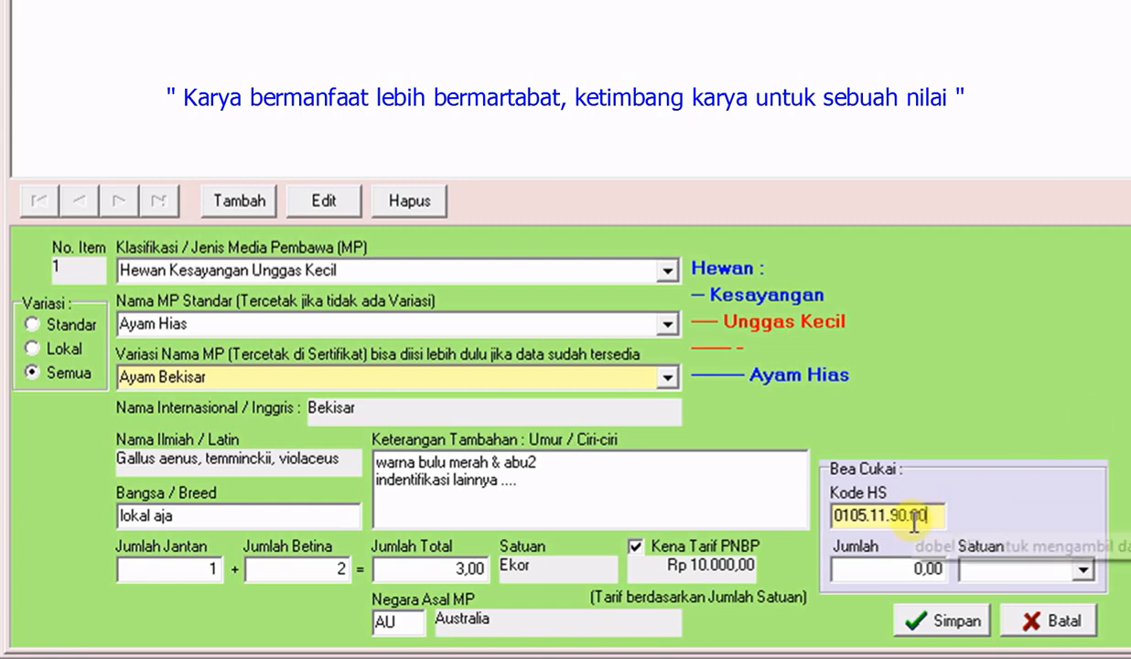
left_click_drag(934, 516, 802, 509)
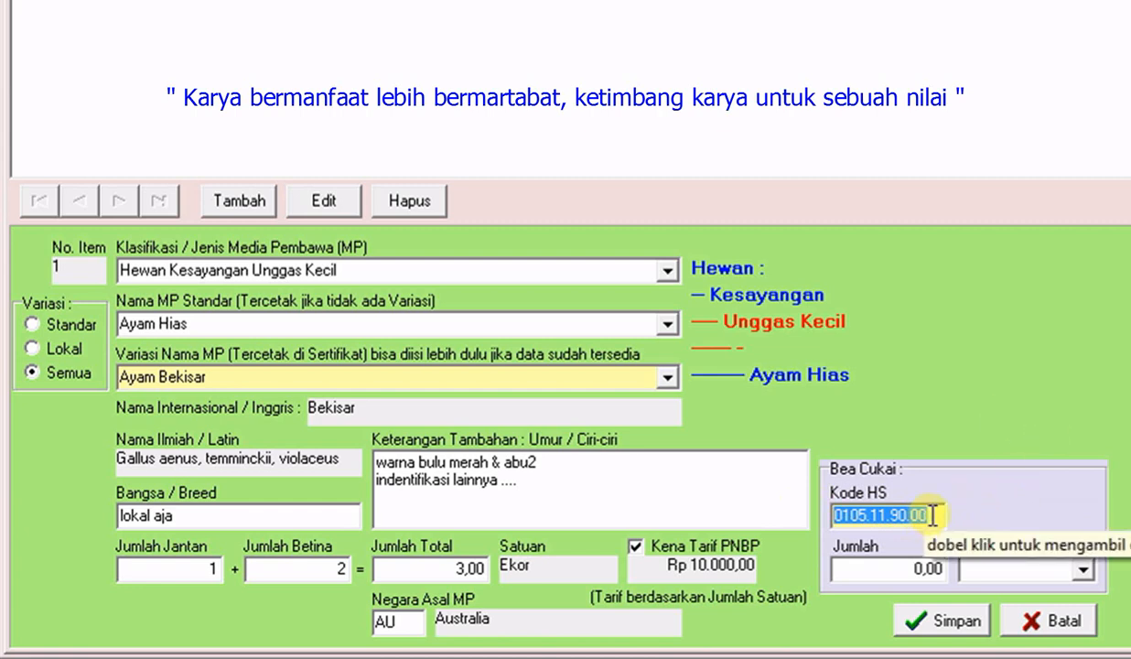
left_click(898, 516)
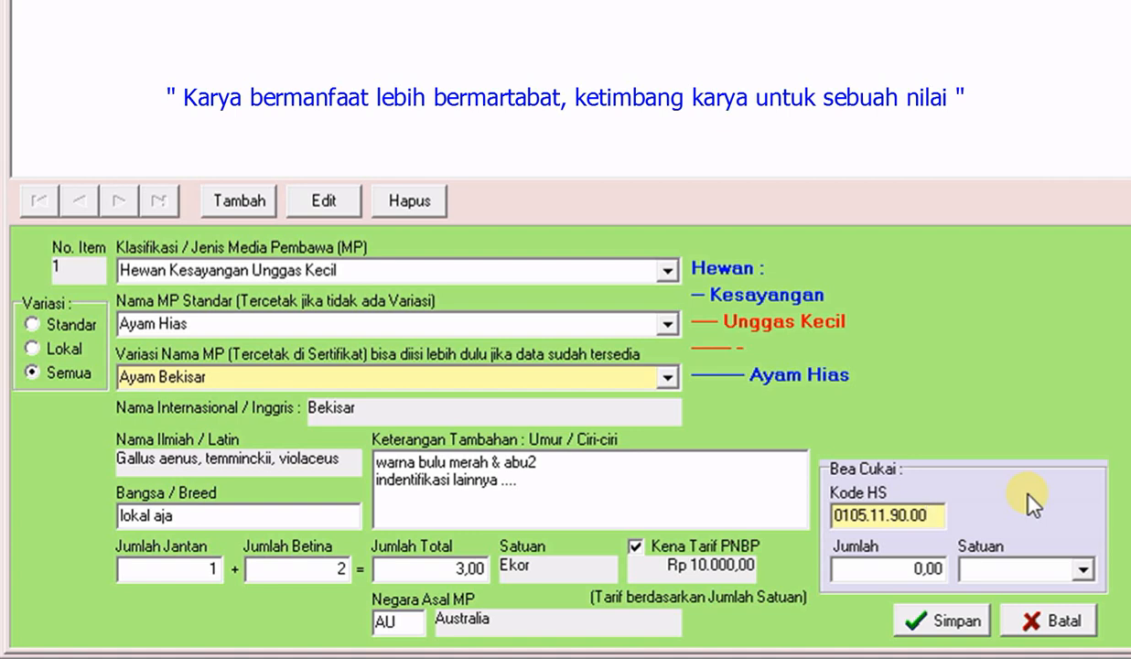
Leave the Bea Cukai quantity blank, save the Ayam Bekisar item and acknowledge the message
left_click(884, 568)
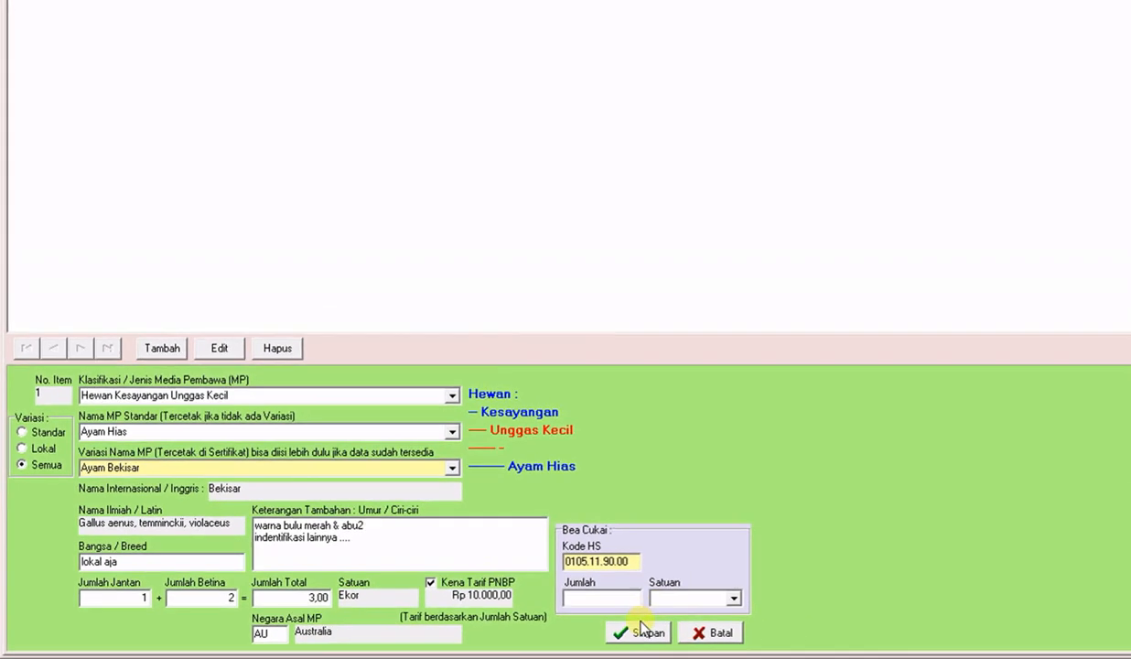
left_click(943, 621)
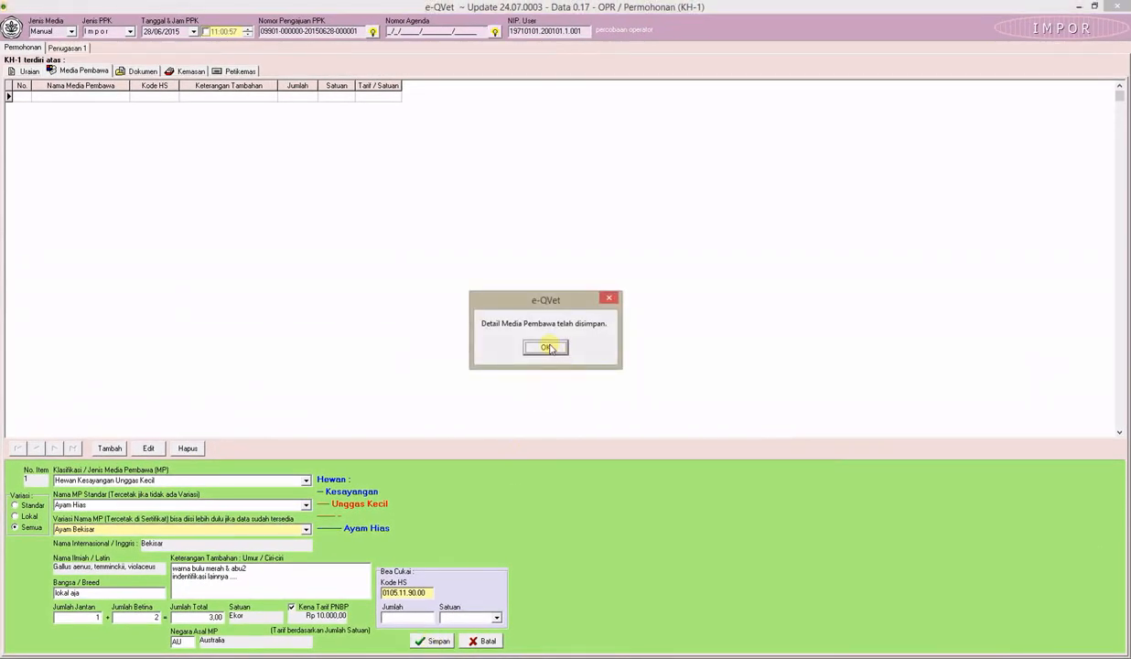
left_click(546, 347)
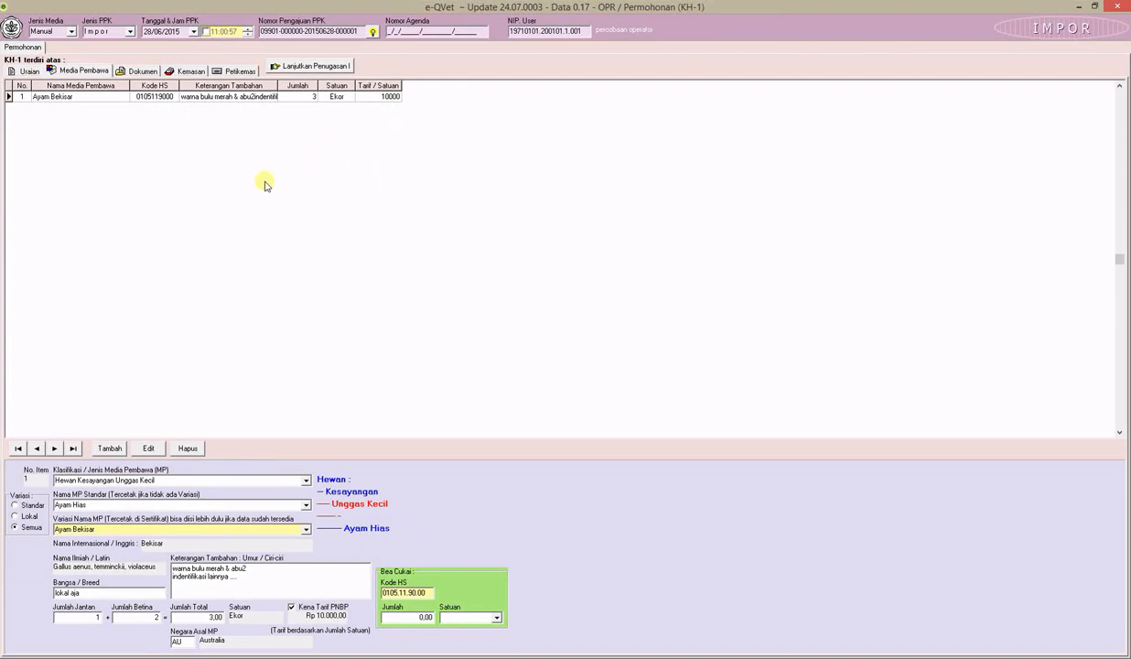
Start a new Dokumen entry and open the document type table, enlarging it and widening the English name column
left_click(124, 72)
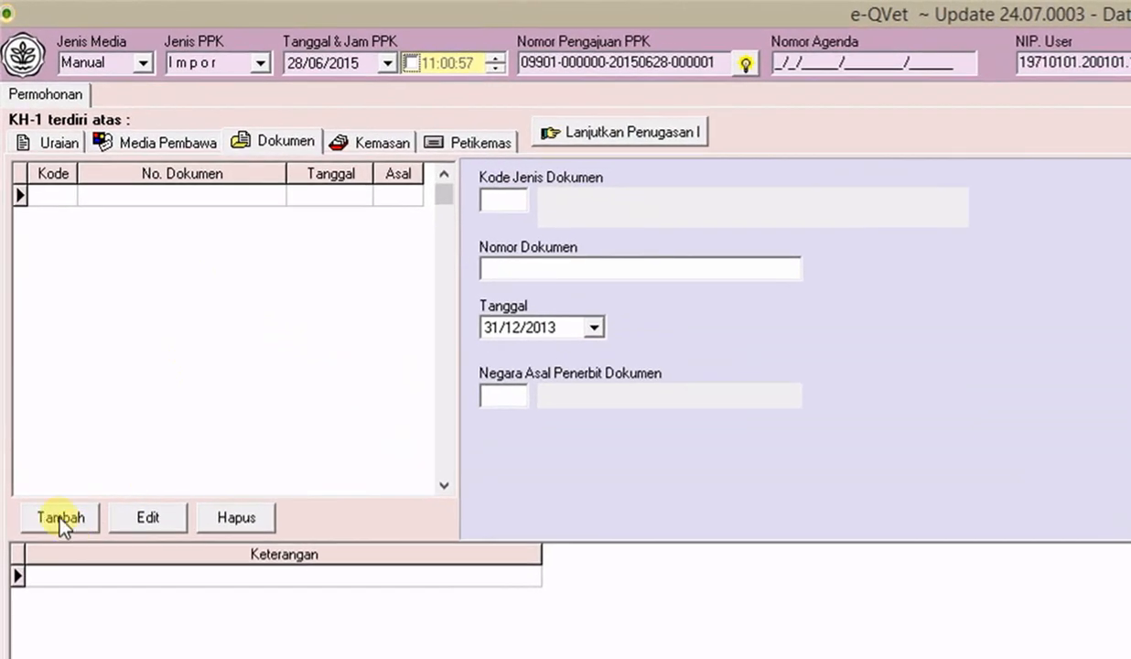
left_click(59, 517)
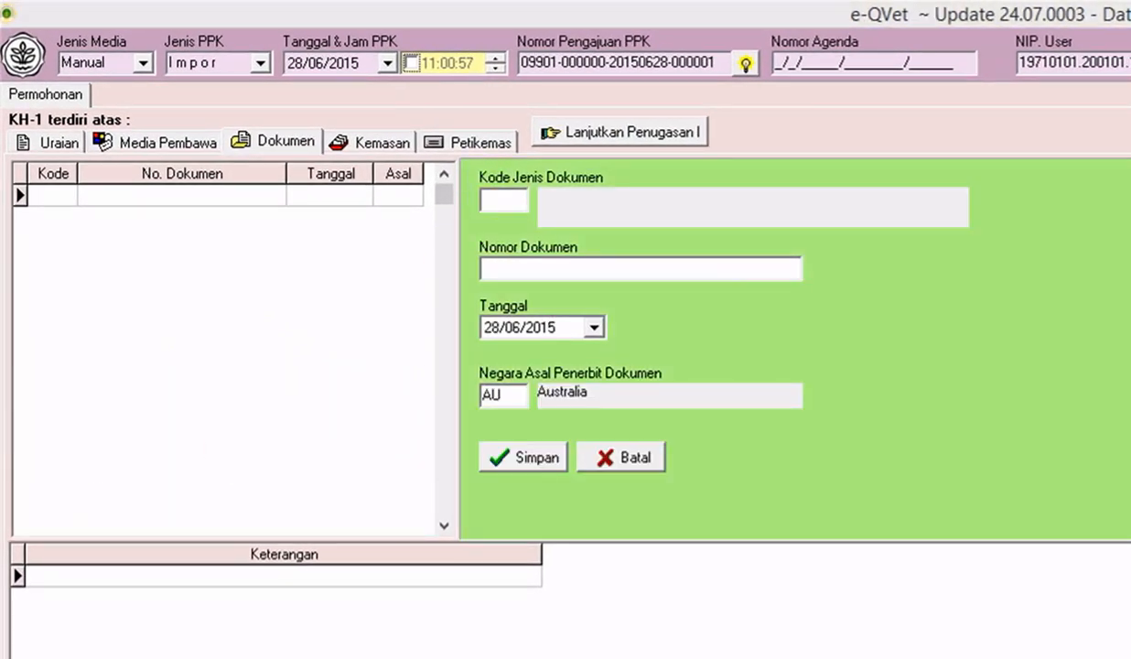
key("Return")
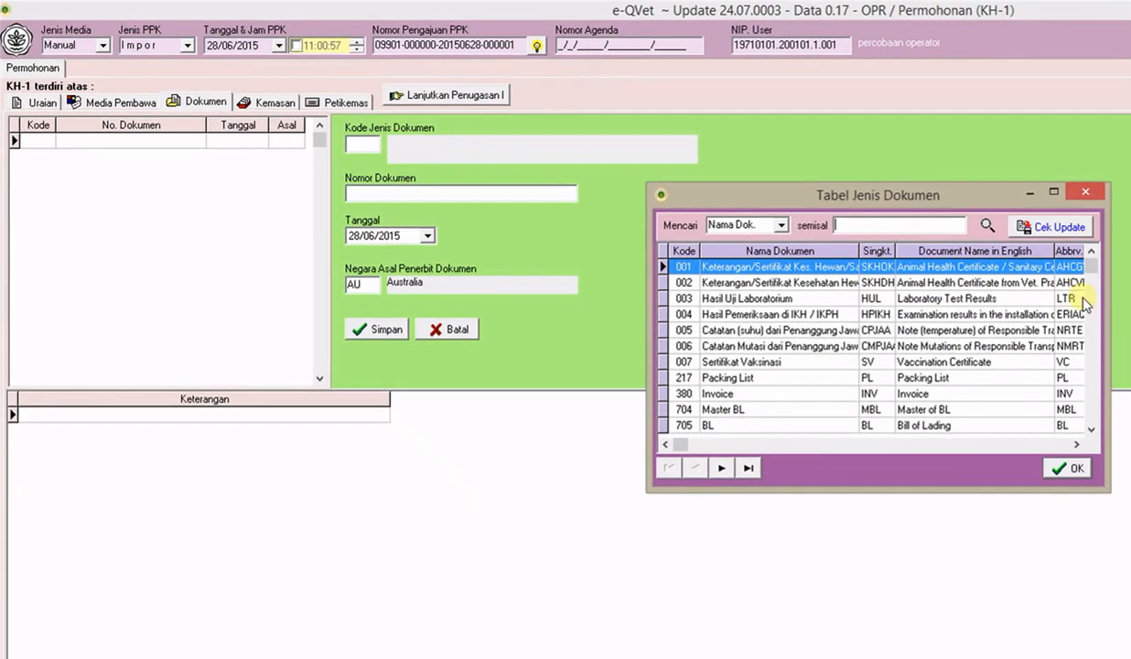
left_click_drag(1110, 492, 1130, 632)
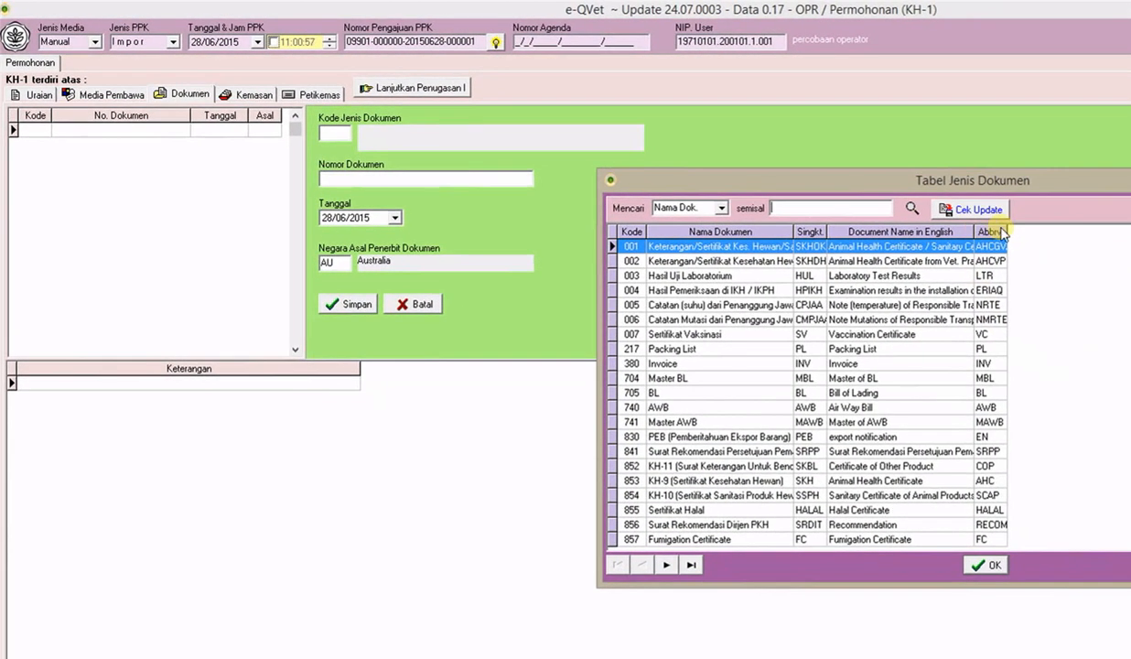
left_click_drag(1091, 251, 1130, 252)
left_click_drag(974, 232, 1083, 231)
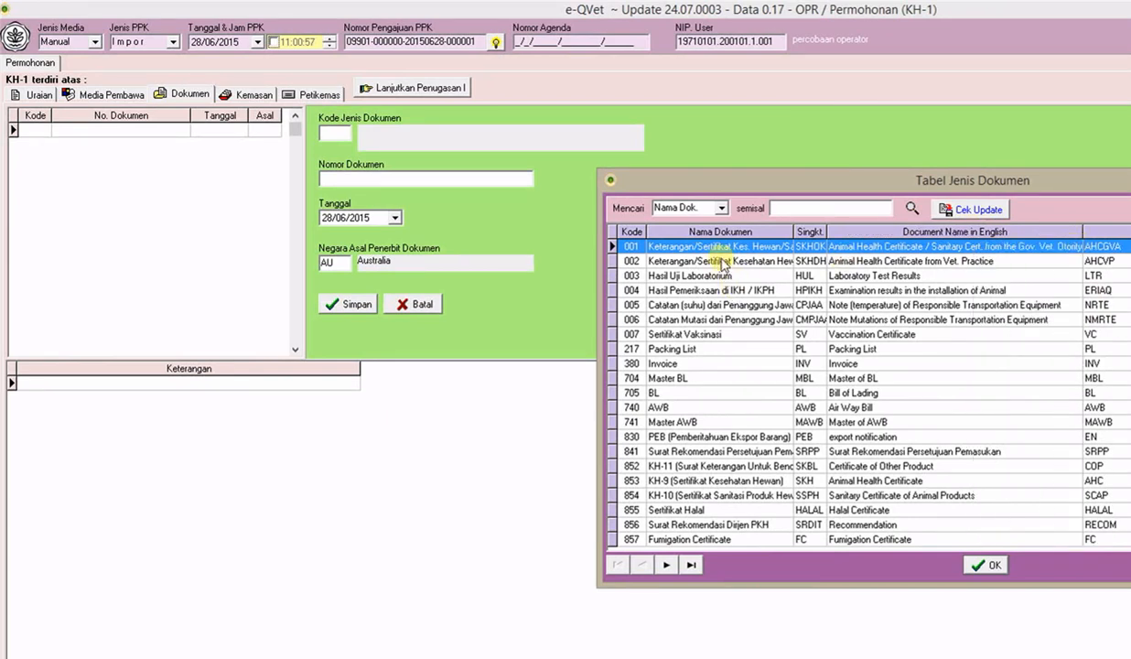
Choose document type 001, the Animal Health Certificate / Sanitary Cert. from the government veterinary authority
left_click(722, 260)
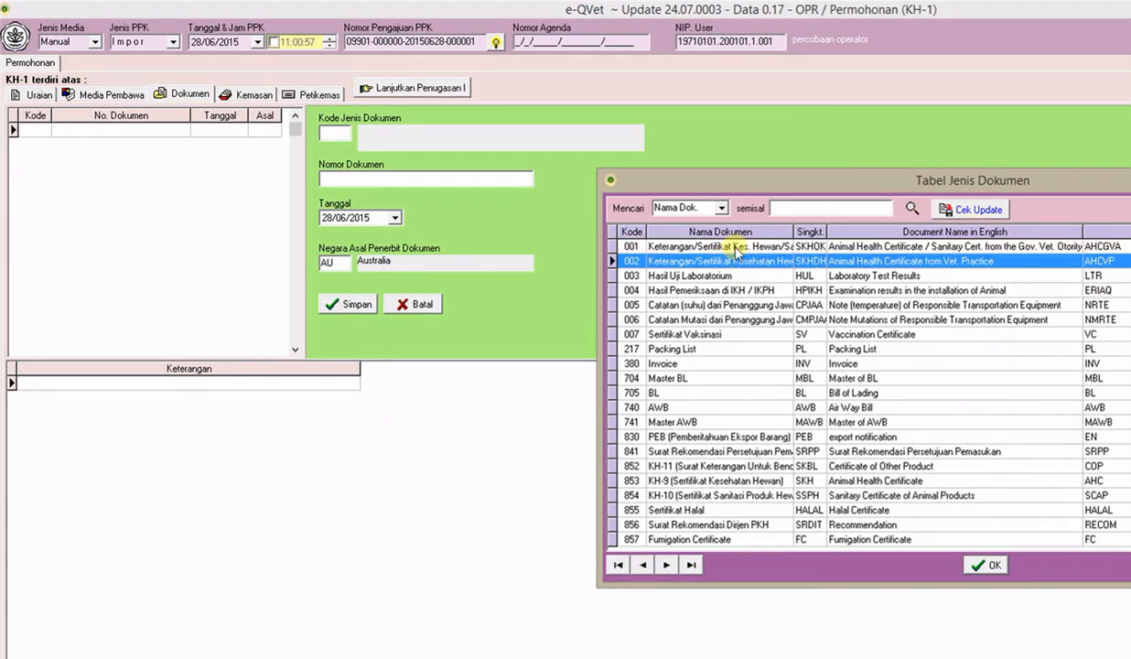
left_click(736, 247)
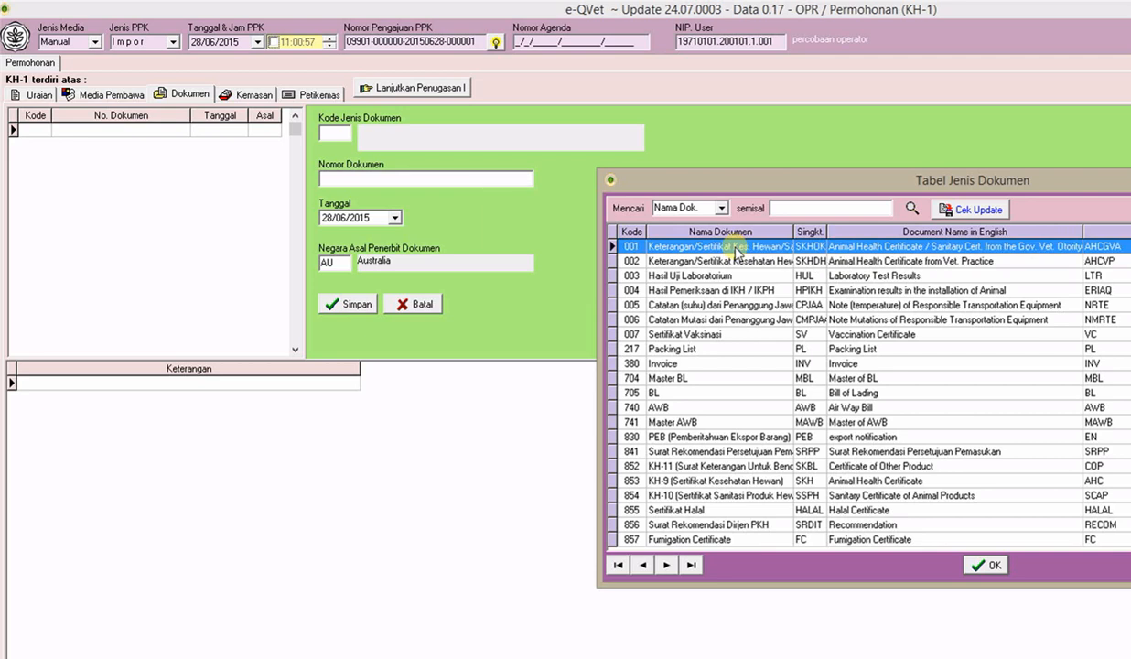
double_click(736, 248)
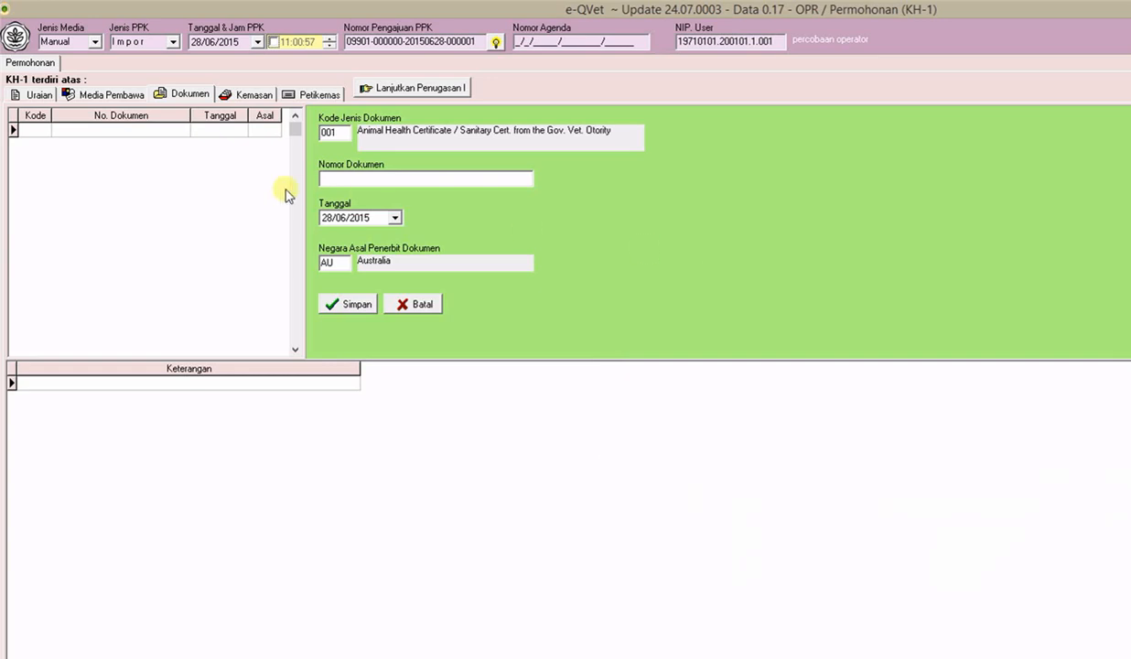
Enter document number 123/AU/3534543 for the health certificate, date it 10/06/2015 and save the document
left_click(408, 178)
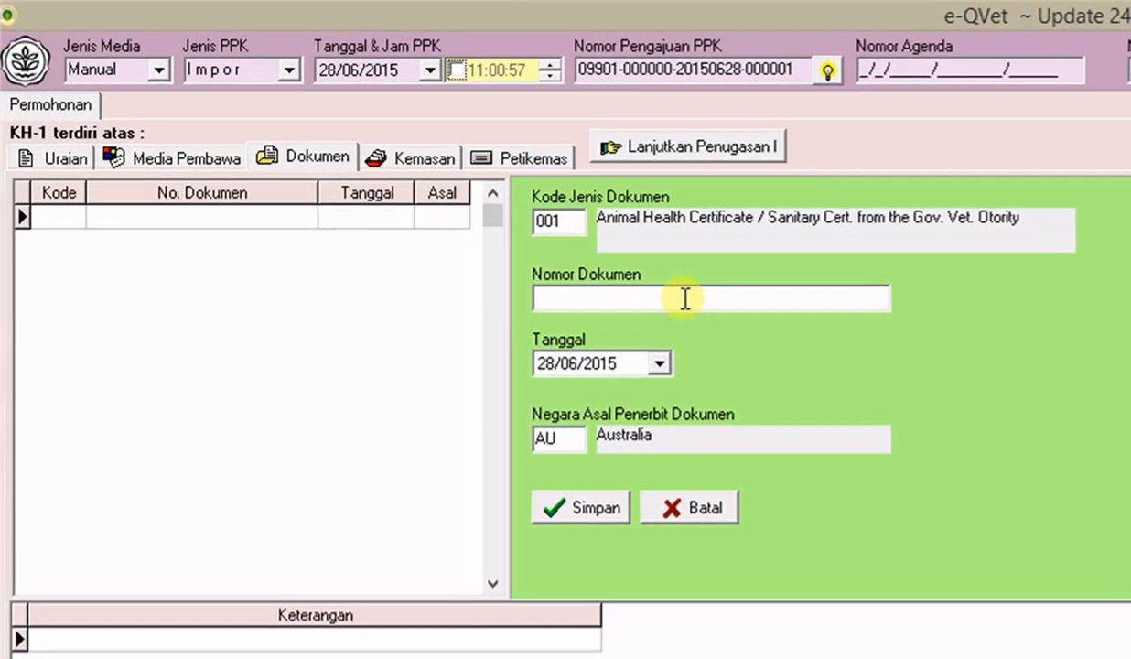
type("123/AU/3534543")
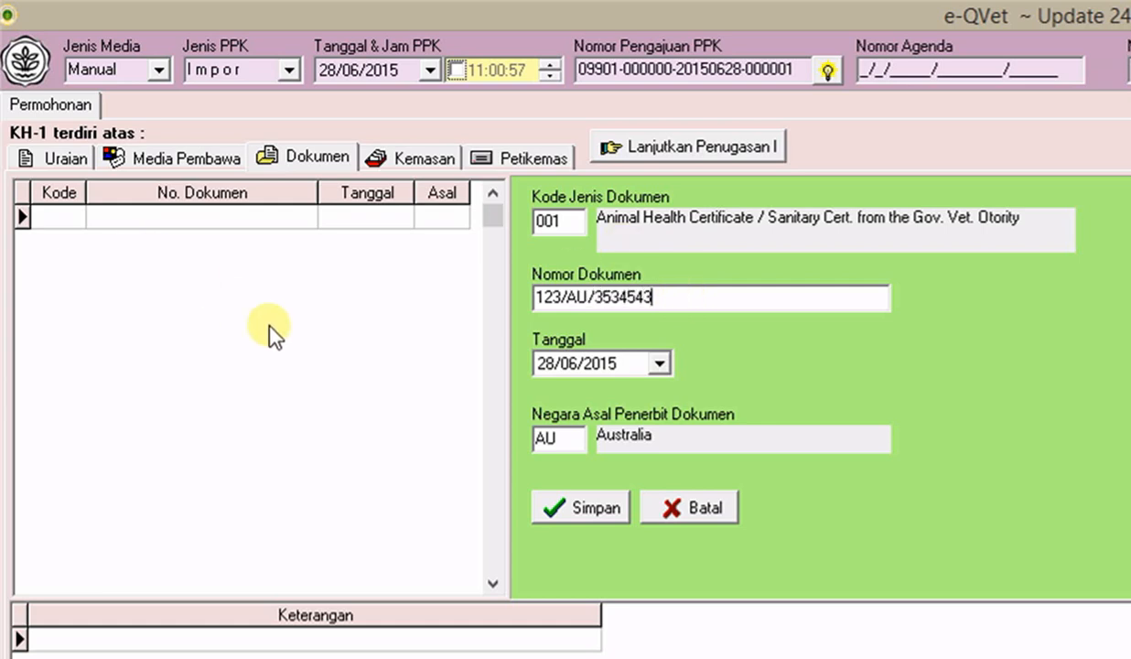
left_click(660, 364)
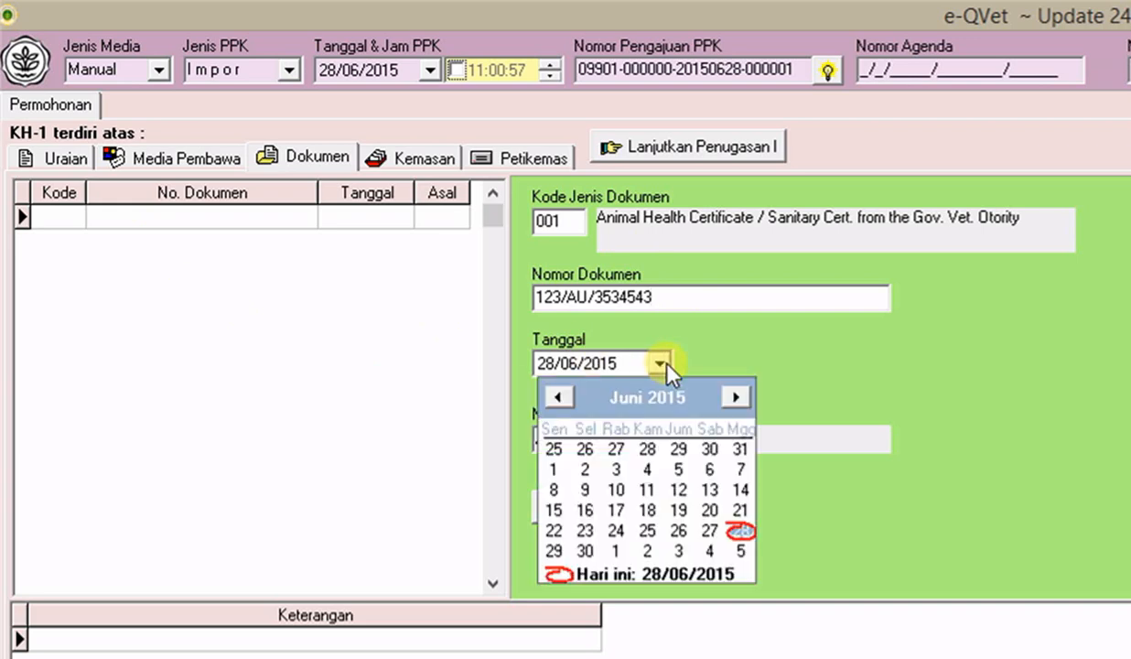
left_click(617, 492)
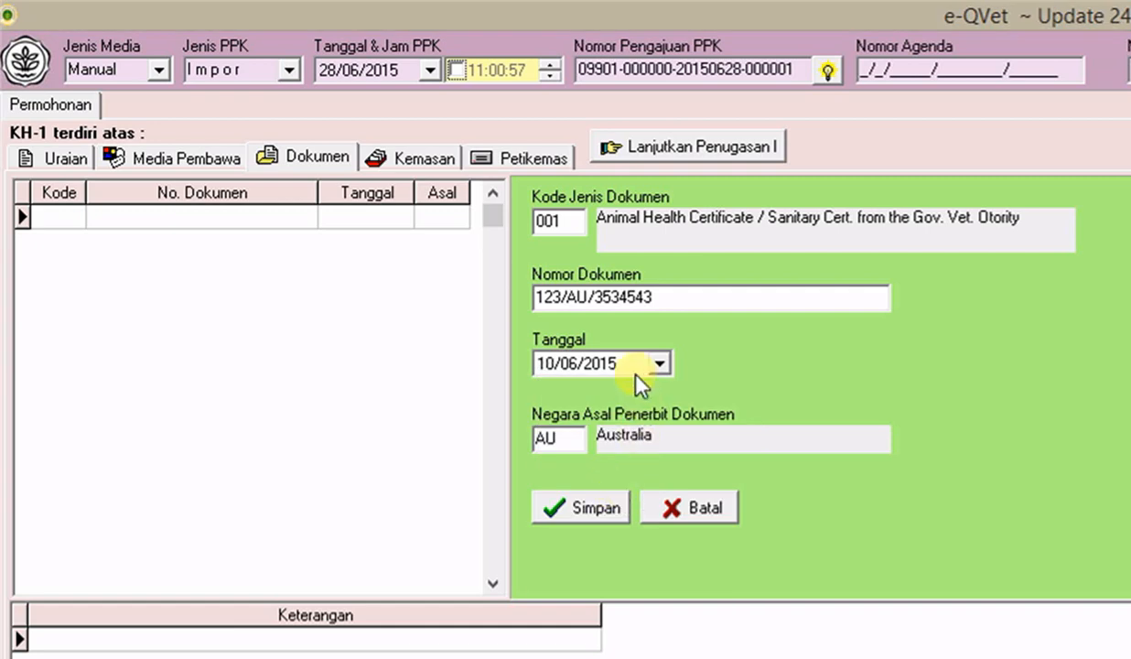
left_click(583, 519)
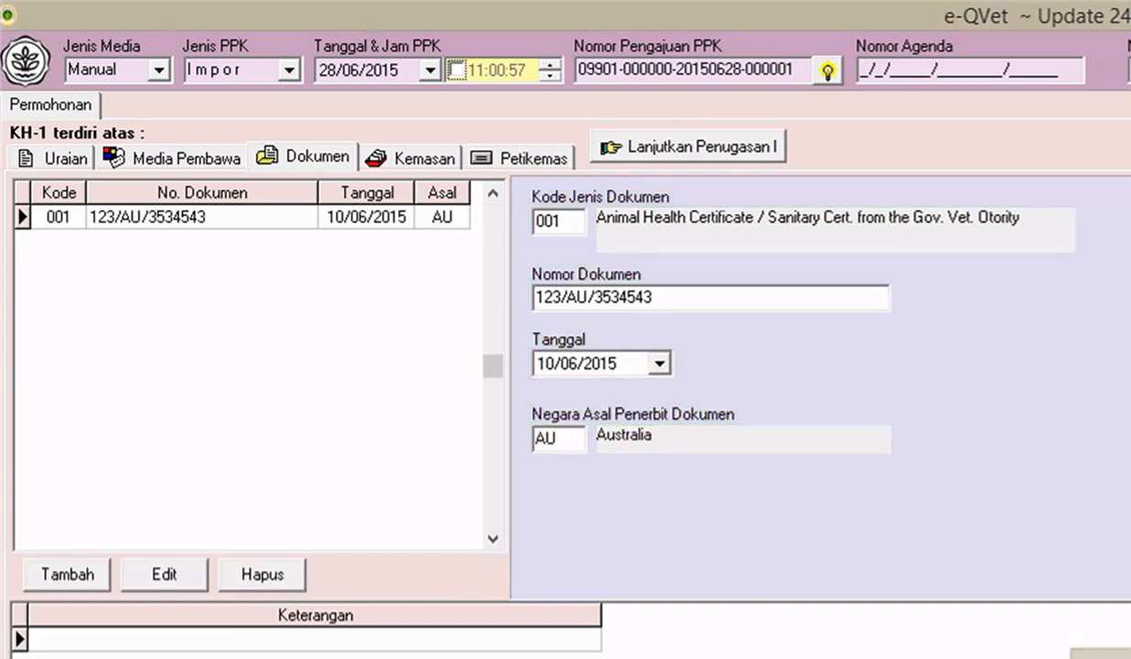
Start a second Dokumen entry and choose document type 740, AWB (Air Way Bill), from the document type table
left_click(100, 571)
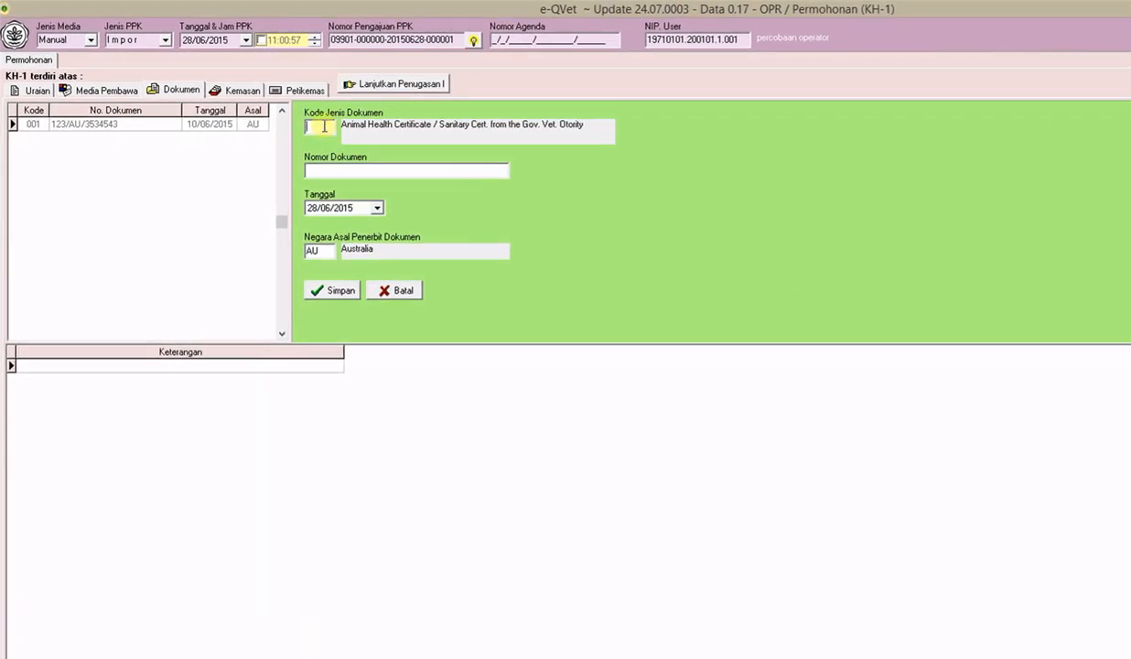
left_click_drag(1065, 282, 646, 166)
left_click(943, 398)
left_click(392, 289)
left_click(32, 323)
key("Return")
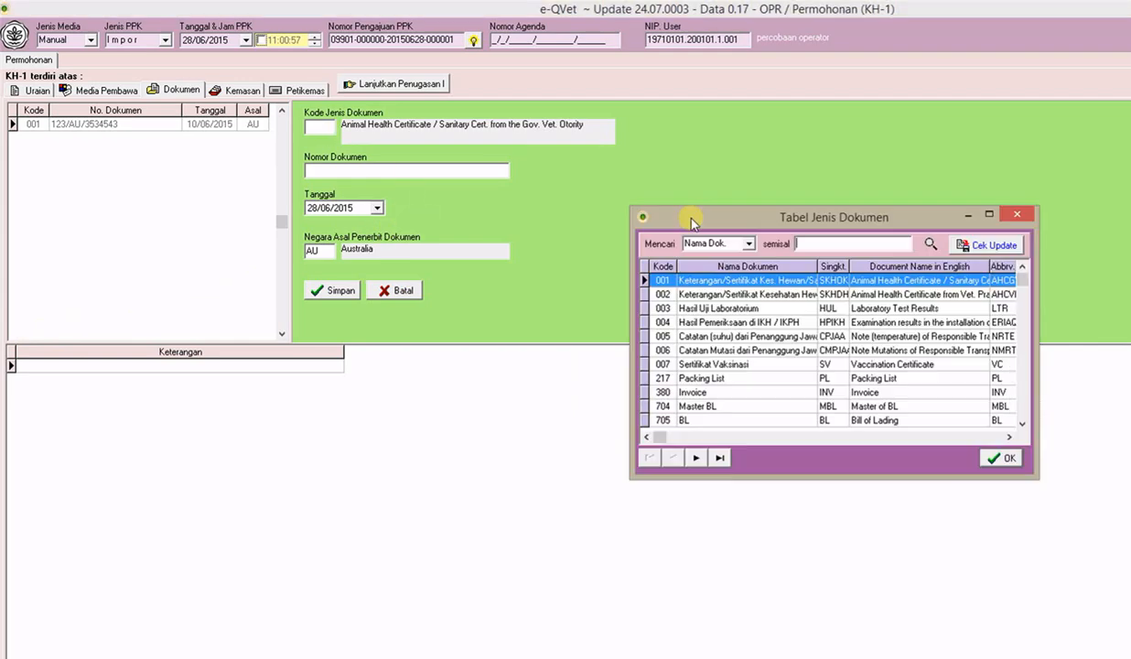
left_click_drag(694, 221, 551, 184)
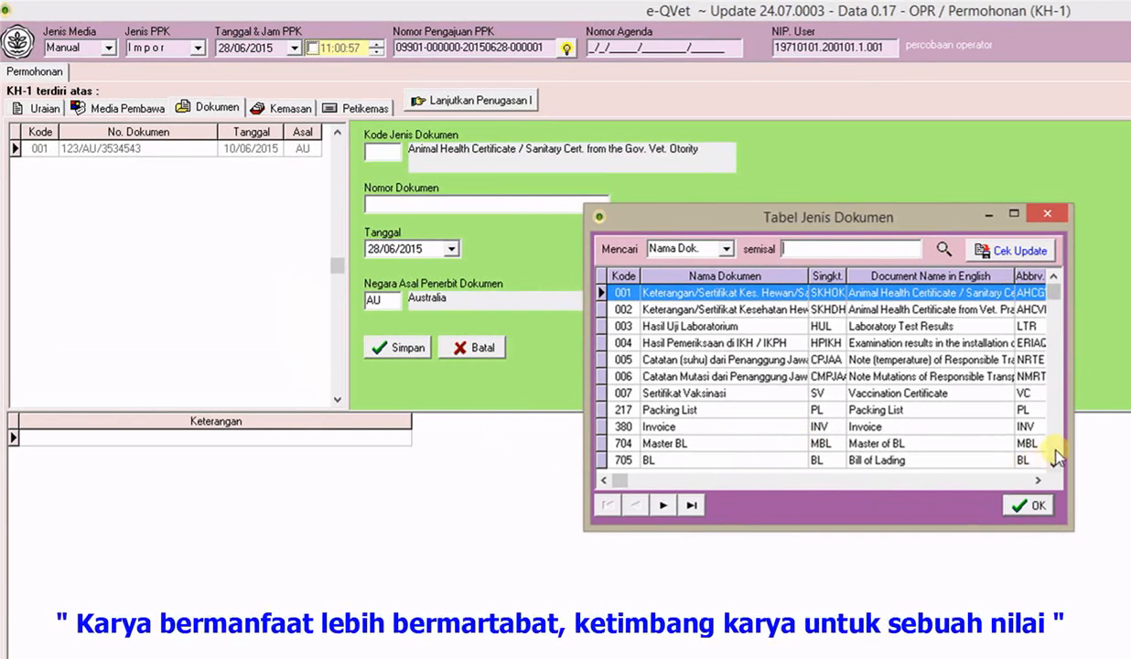
left_click(1053, 456)
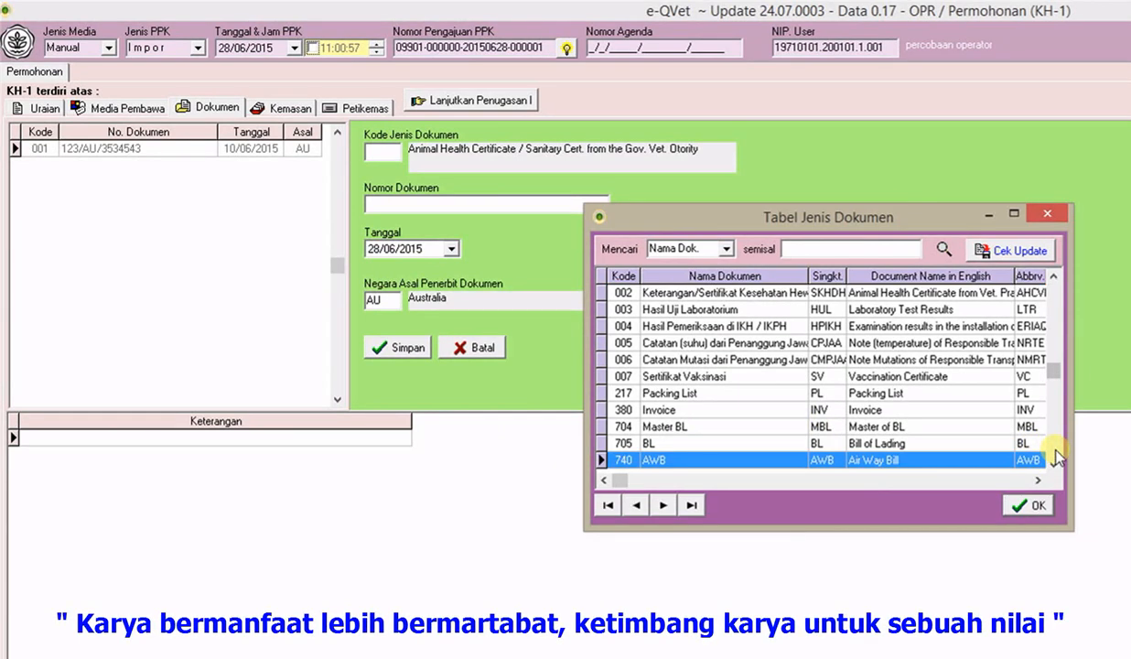
double_click(677, 458)
Enter document number 5656/AU/AWB for the Air Way Bill, date it 27/06/2015 and save the document
left_click(416, 203)
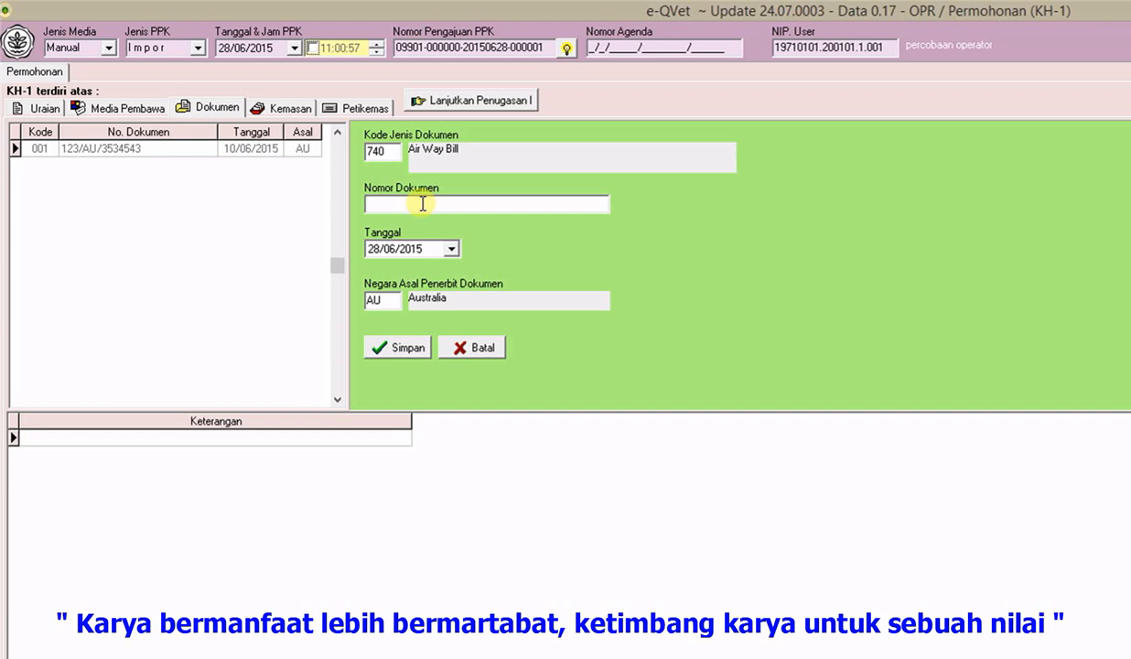
type("5656/")
type("AU")
type("/")
type("AU")
type("B")
left_click(451, 249)
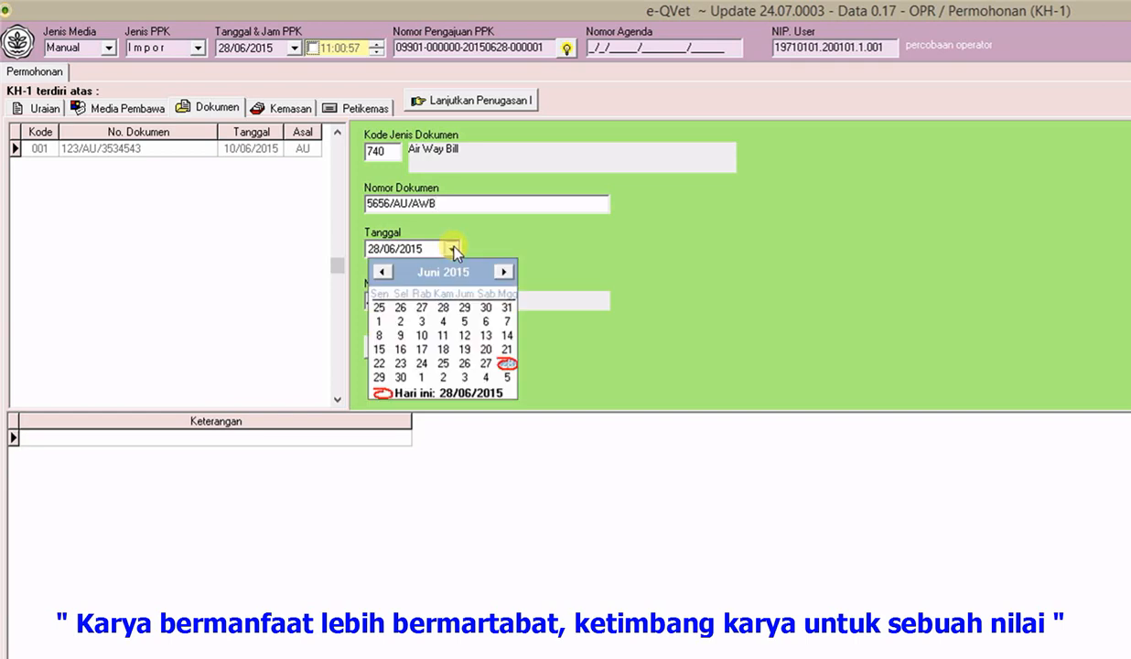
left_click(485, 363)
left_click(396, 348)
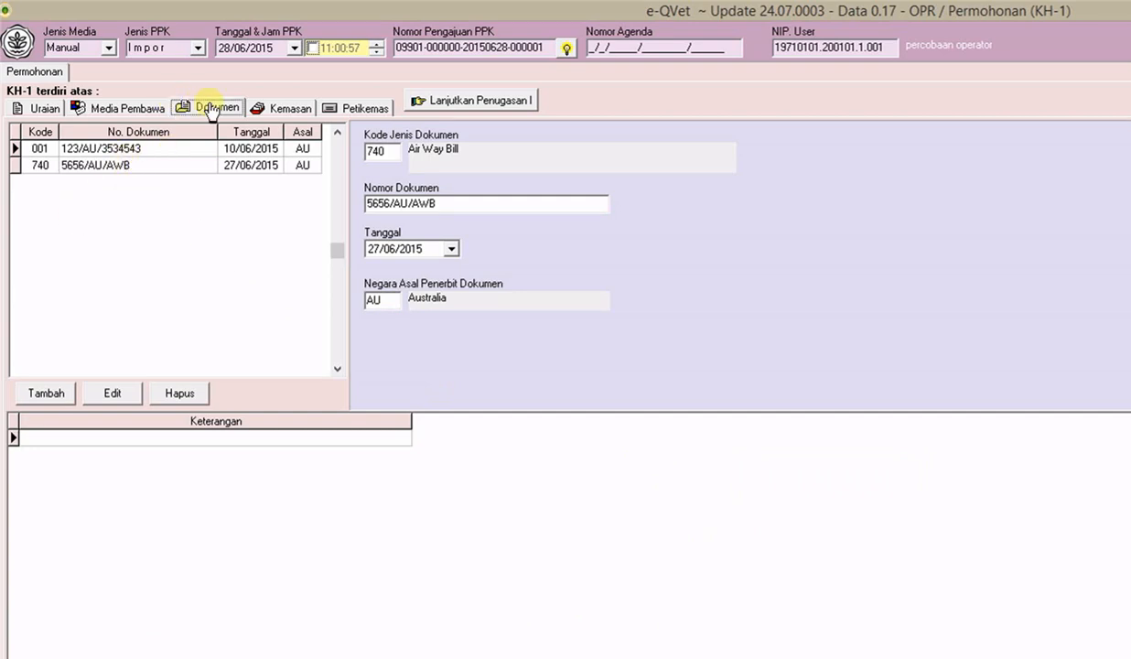
Start a new Kemasan entry and choose packaging type CG, Cage, from the packaging table
left_click(282, 108)
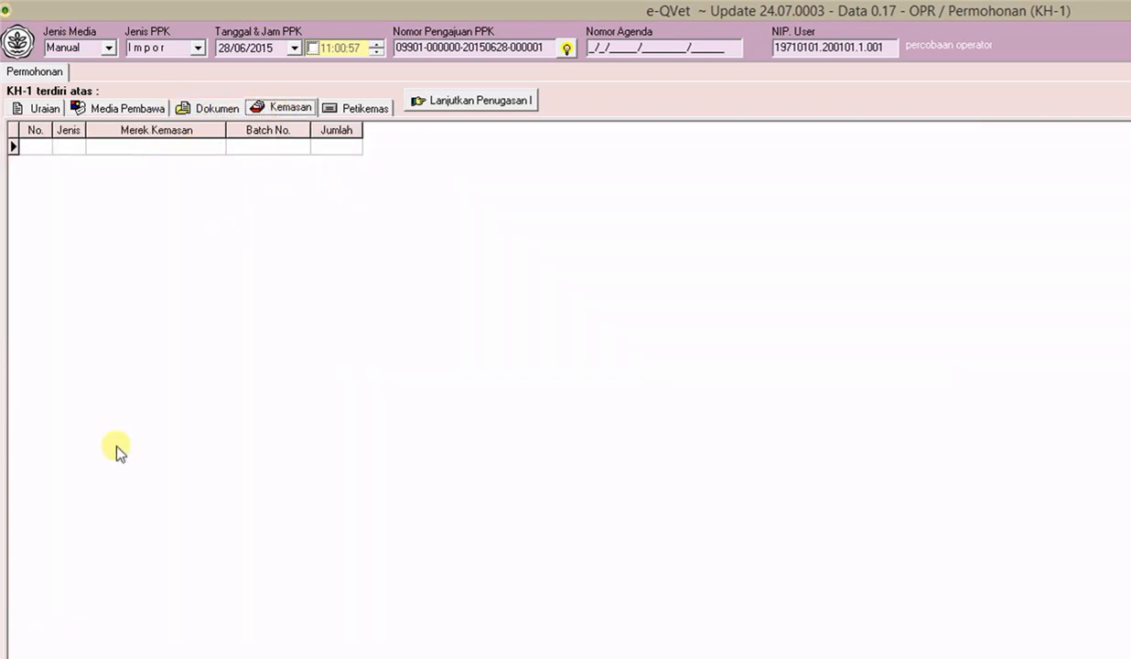
left_click(36, 560)
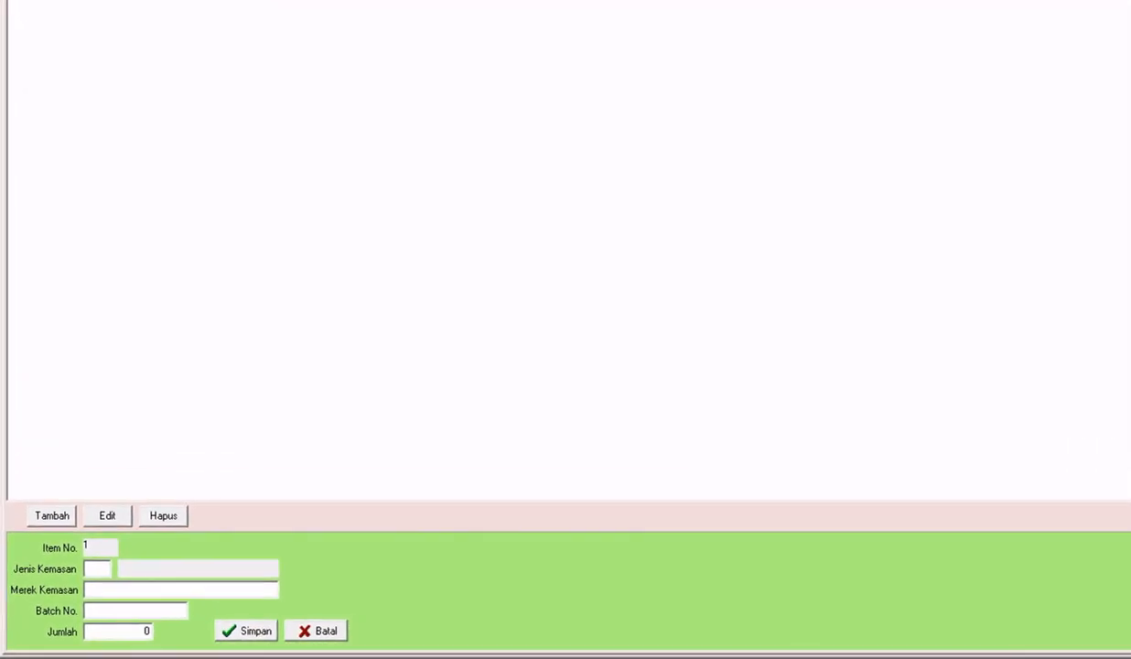
double_click(313, 385)
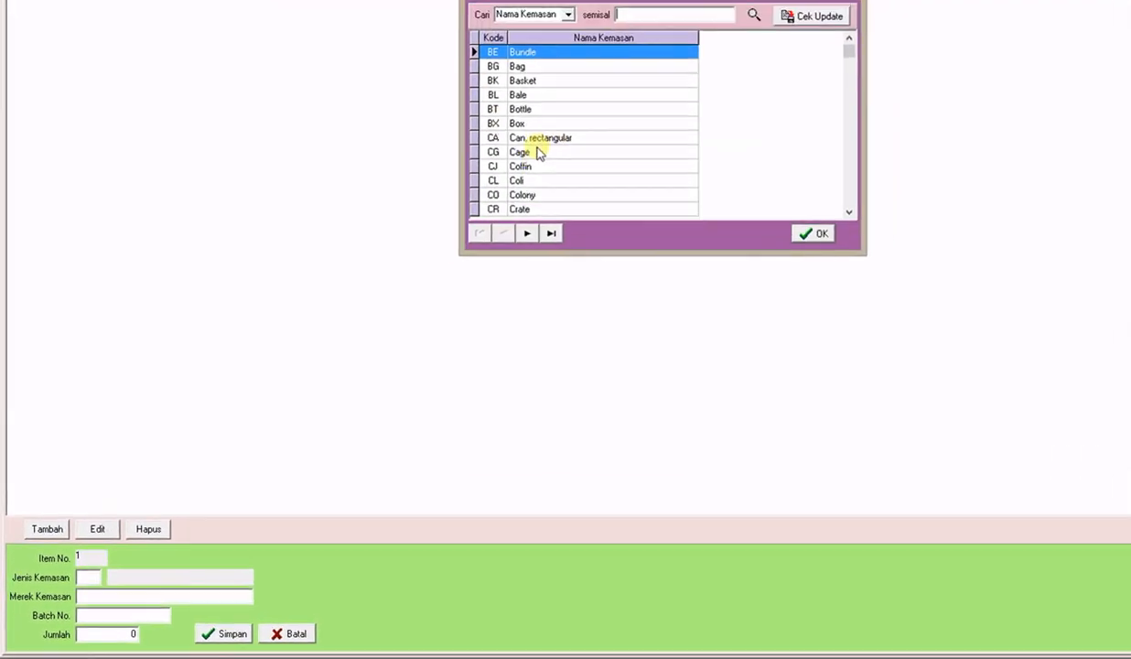
double_click(561, 122)
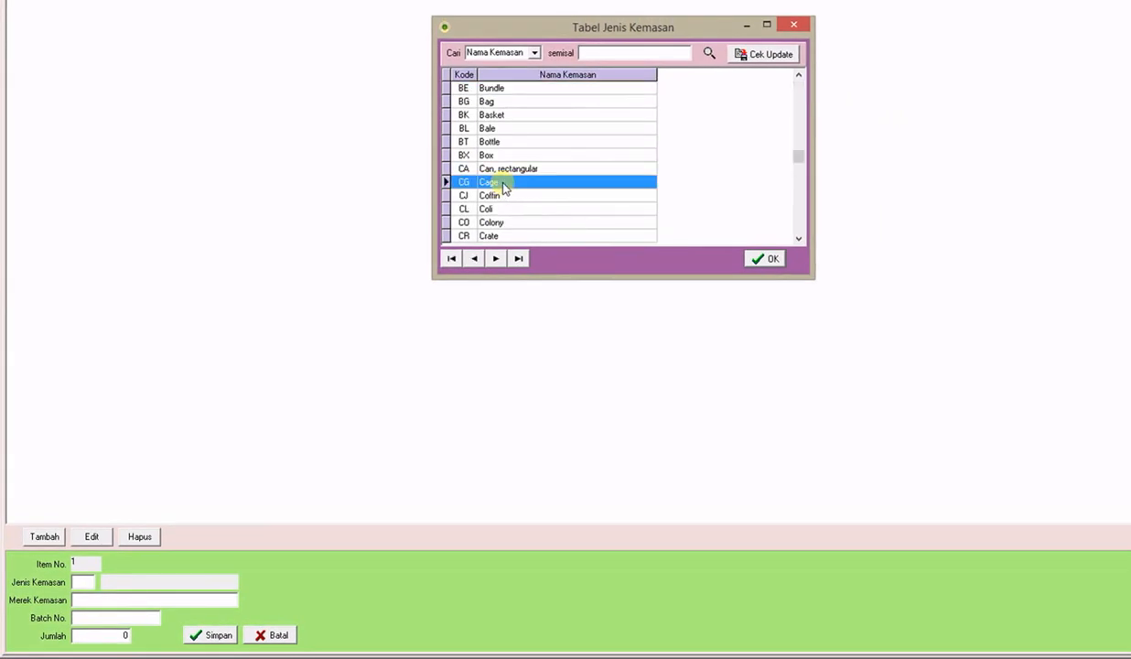
Enter mereknya as the packaging brand (Merek Kemasan)
left_click(101, 601)
type("fdhfhsd")
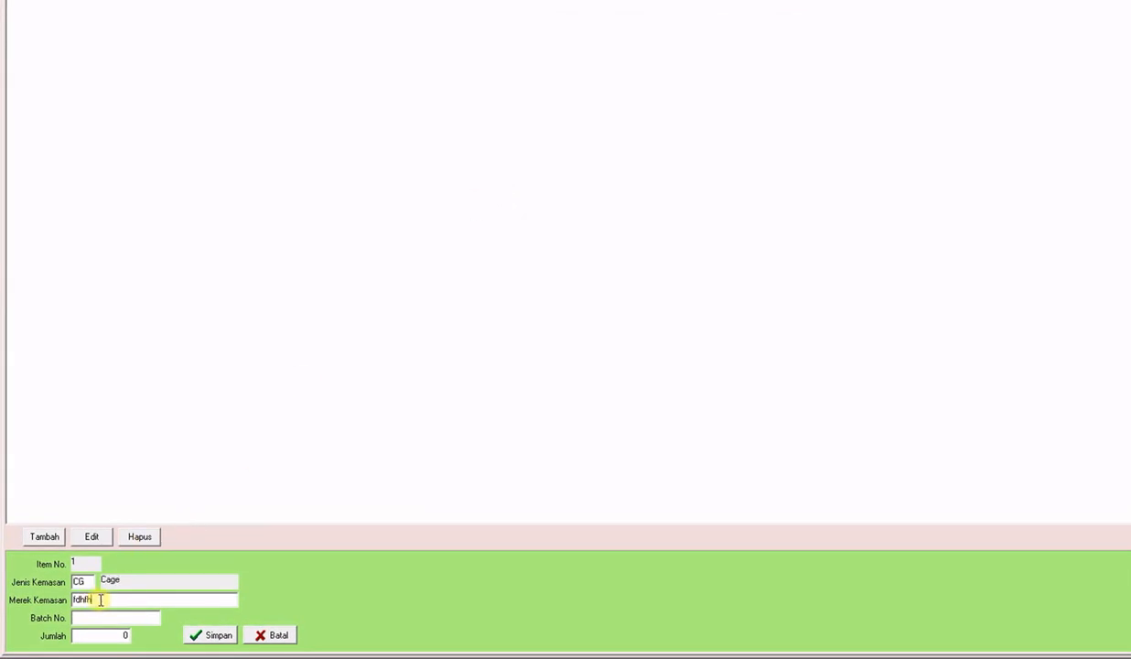
left_click_drag(119, 601, 19, 551)
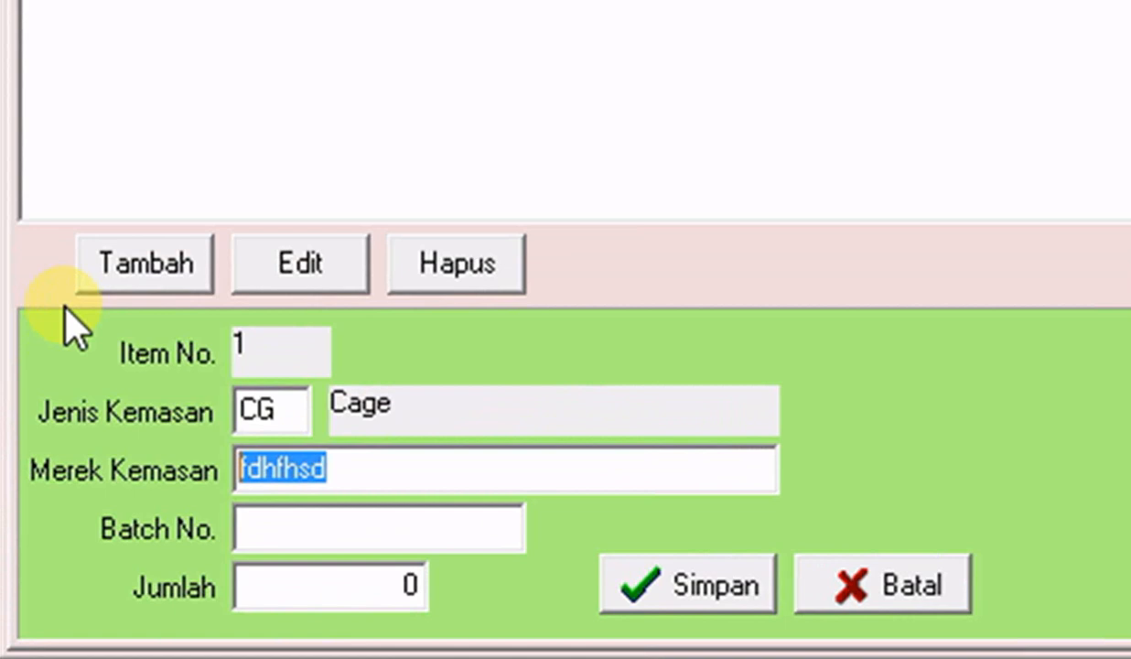
type("m")
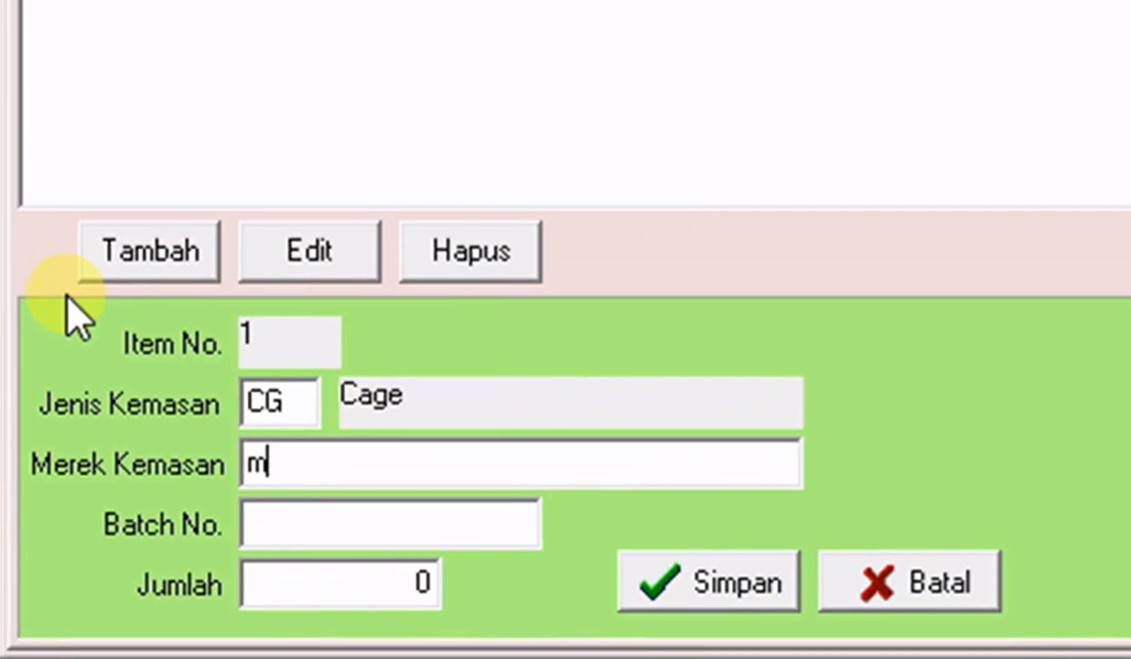
type("ereknya")
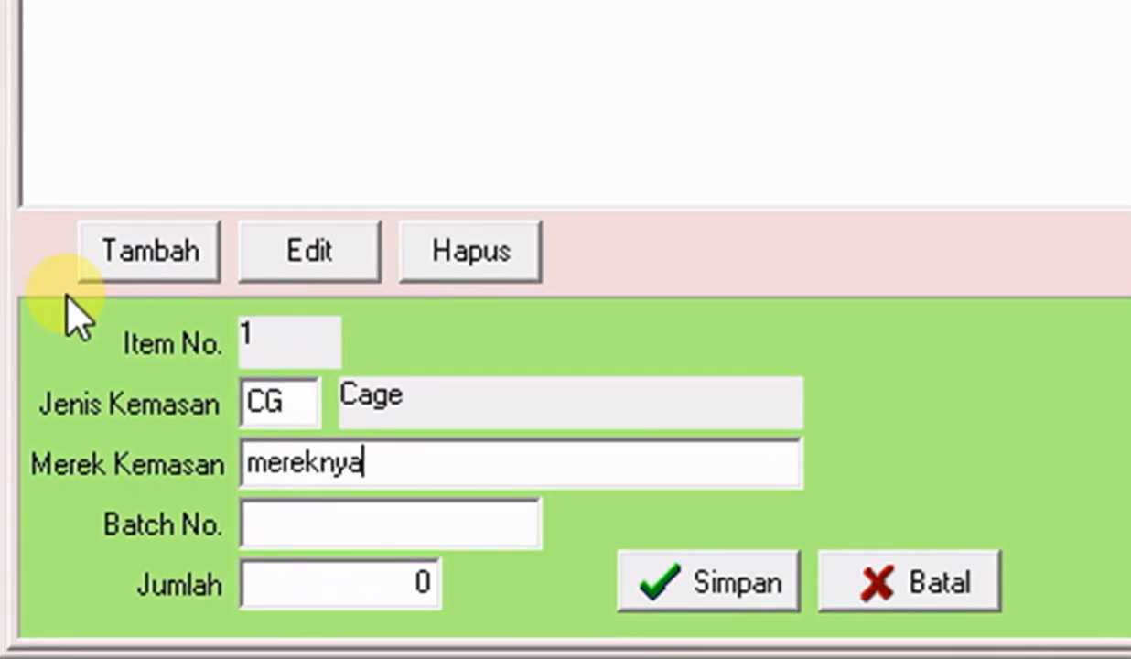
Set the packaging batch number to 5757 and the quantity (Jumlah) to 3, save the Cage entry and acknowledge the message
left_click(293, 520)
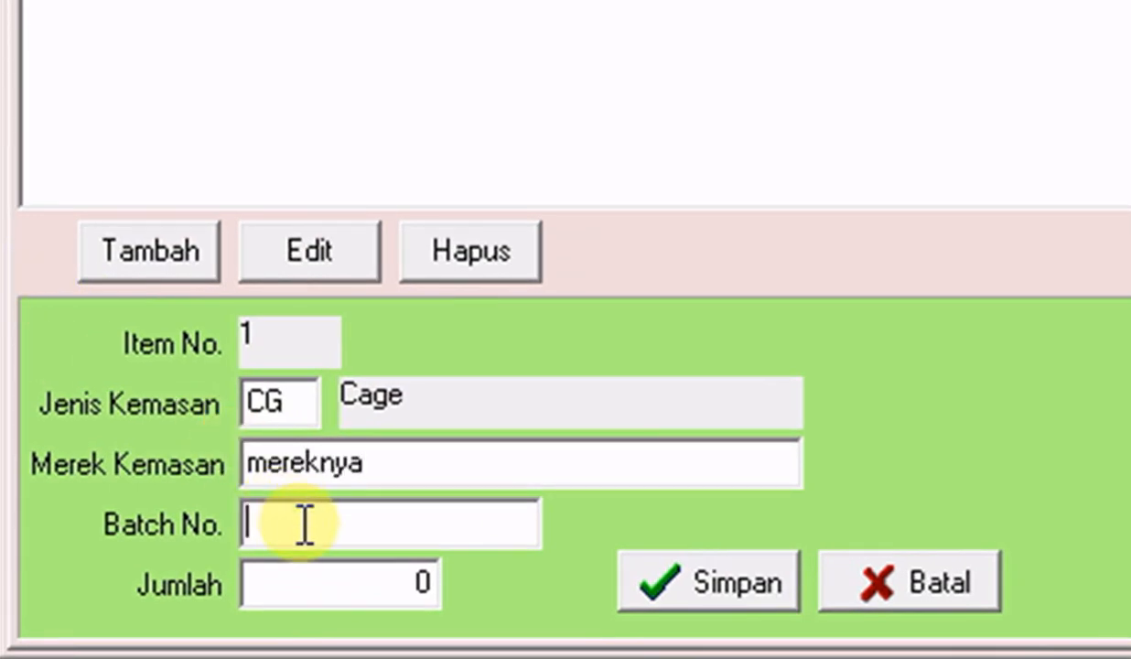
type("5757")
left_click(336, 587)
type("3")
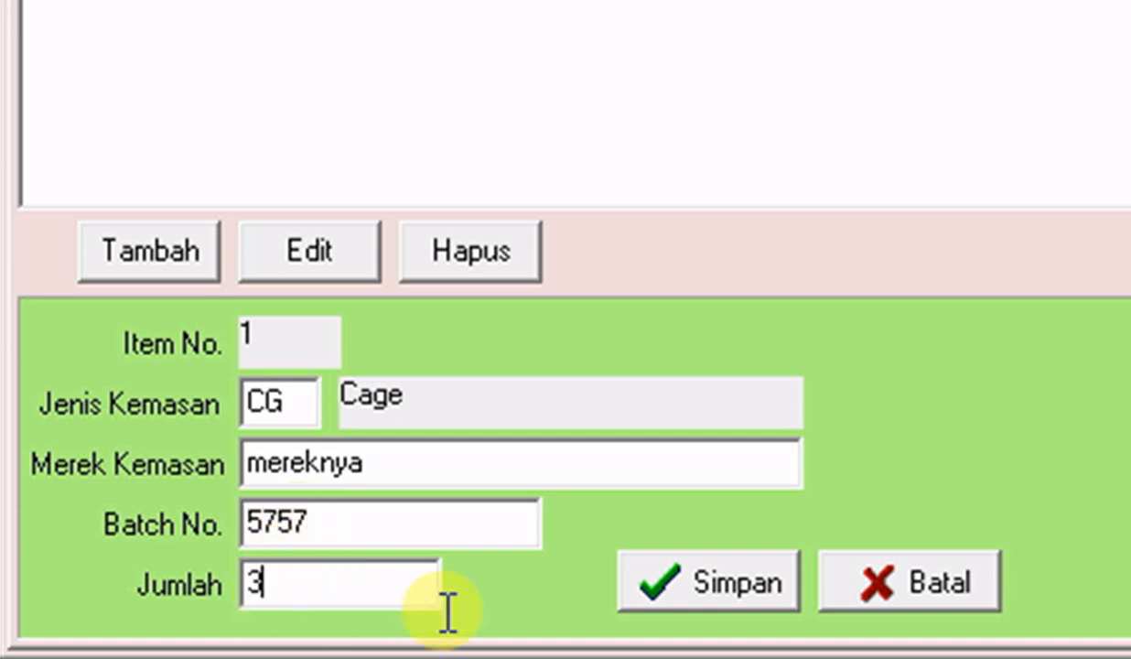
left_click(737, 597)
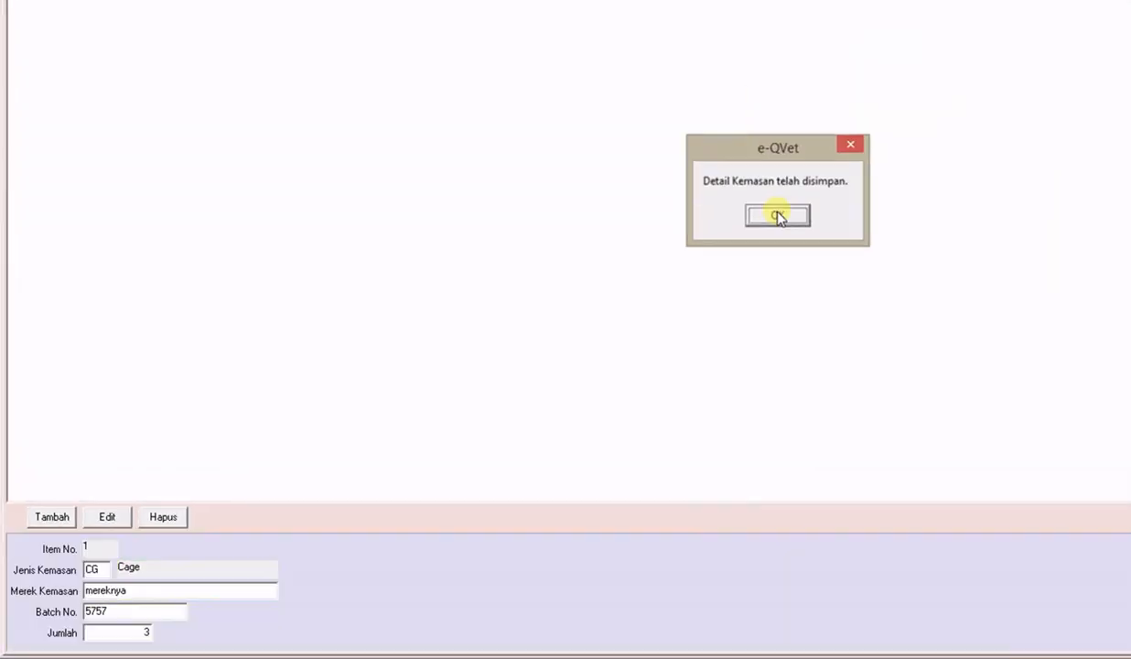
left_click(775, 213)
Leave the Petikemas list empty, continue the application to Penugasan I and save the KH-2 assignment letter
left_click(234, 72)
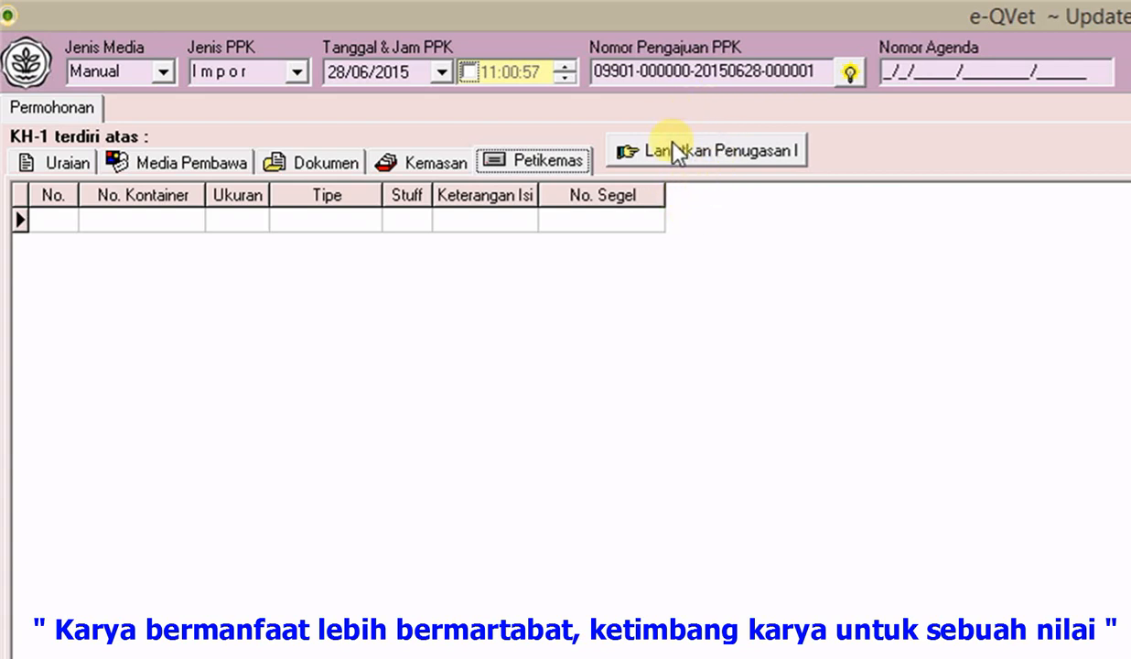
left_click(707, 154)
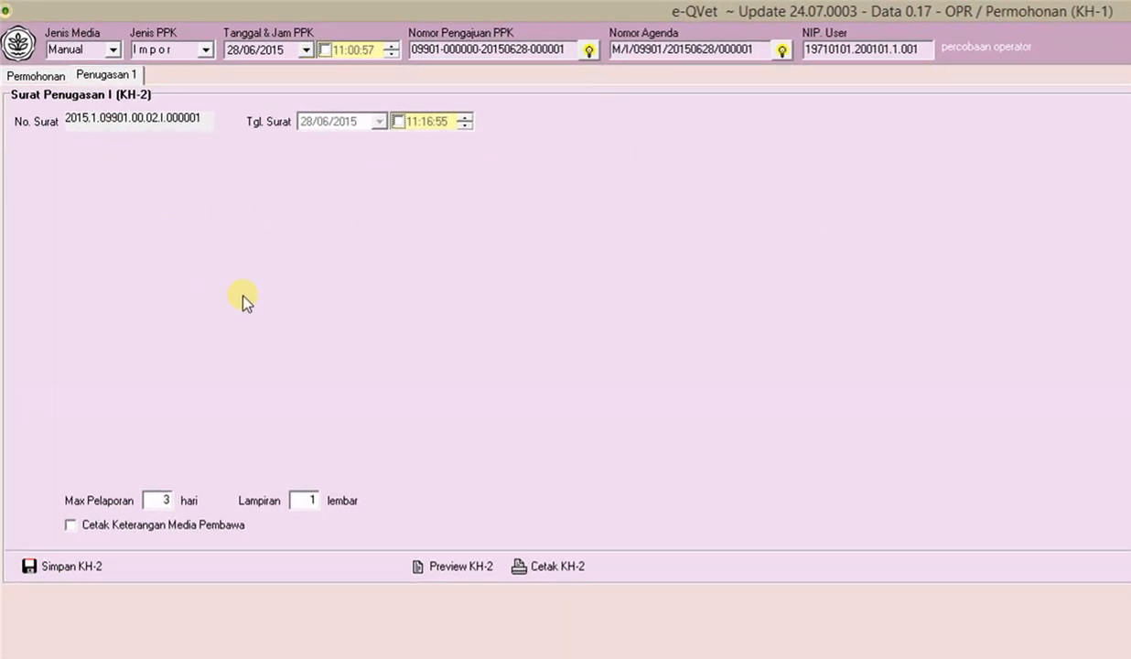
left_click(108, 77)
left_click(78, 567)
left_click(862, 556)
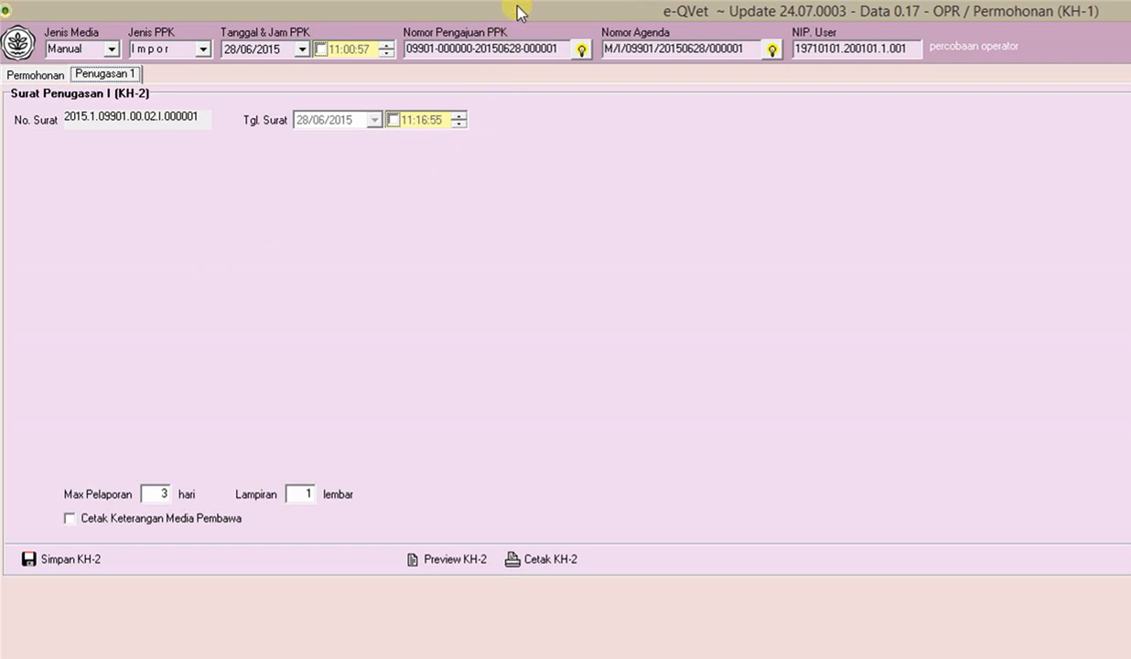
Move the KH-1 application window into full view and close it to return to the main e-QVet window
left_click_drag(518, 10, 822, 108)
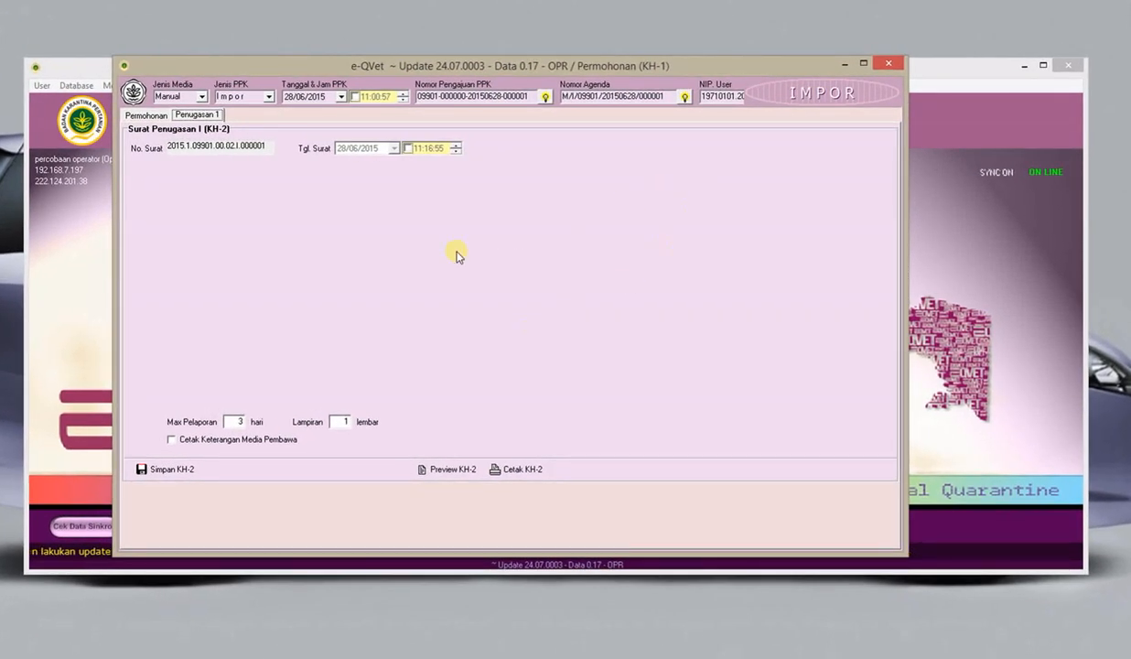
left_click(885, 63)
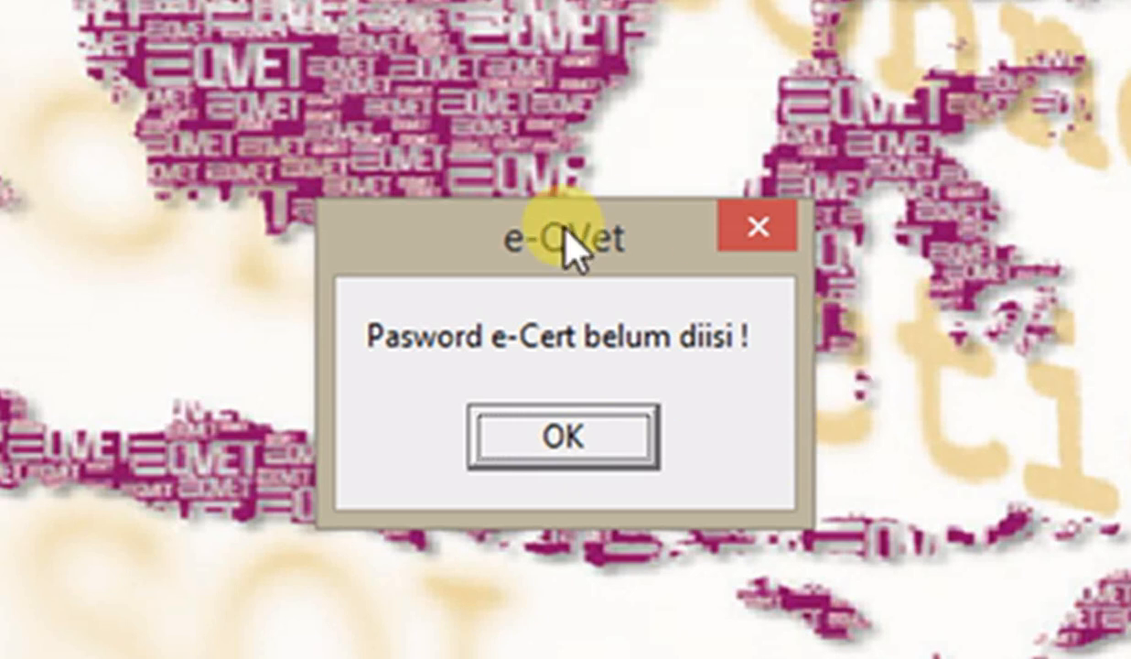
Acknowledge the e-Cert password message and log out the current operator to switch users
left_click_drag(576, 260, 470, 1)
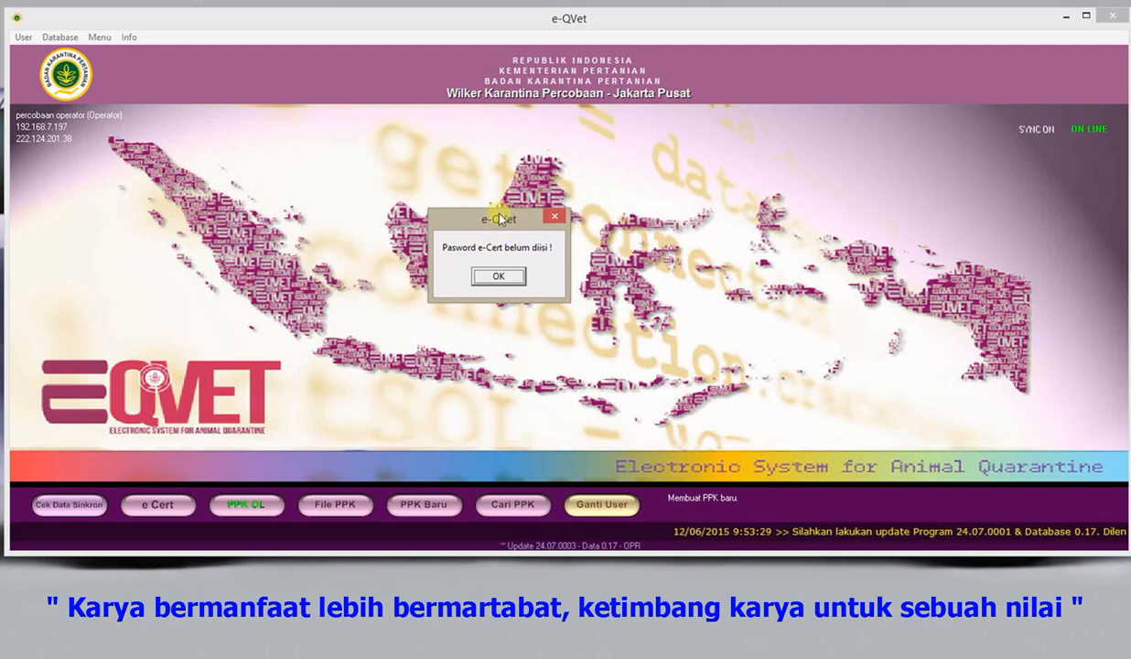
left_click(503, 278)
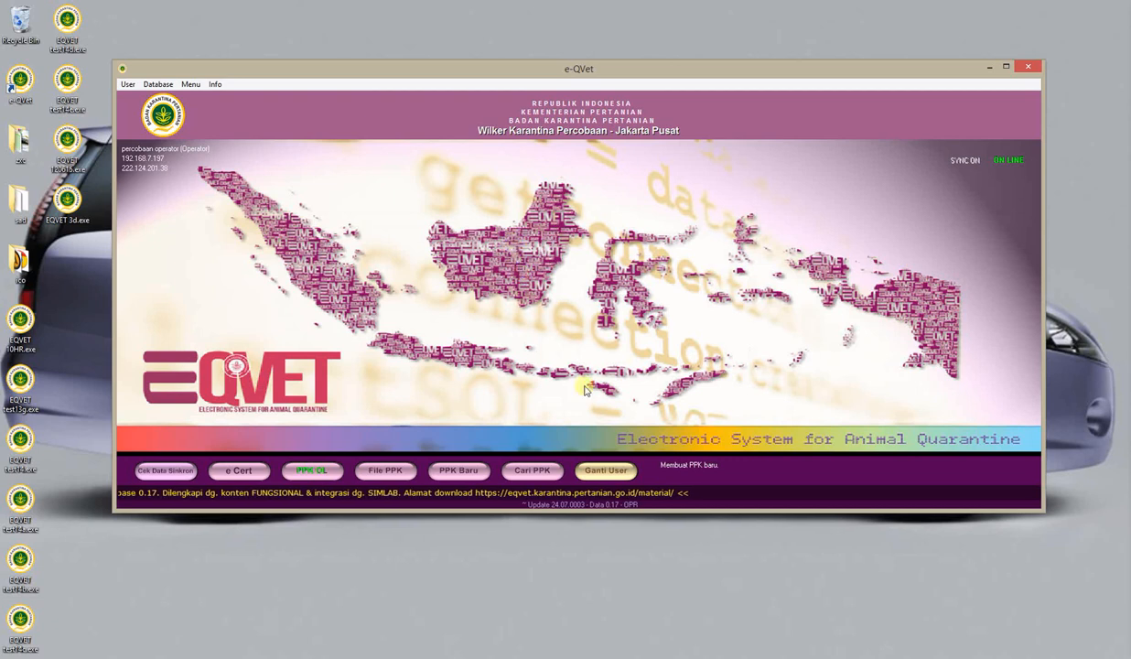
left_click(597, 469)
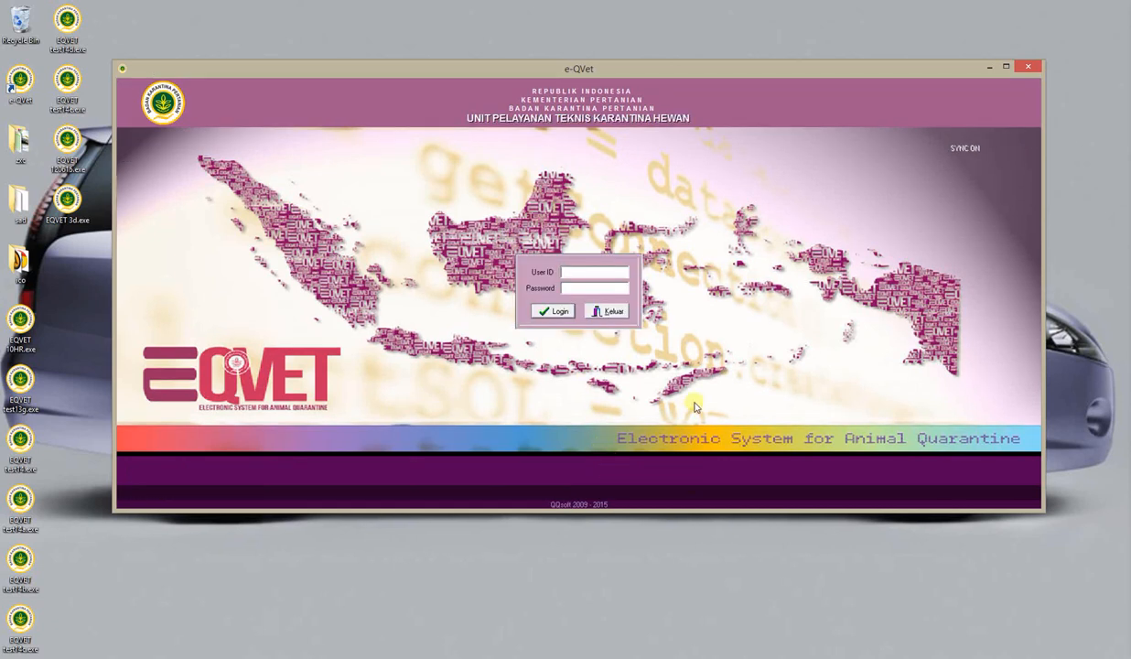